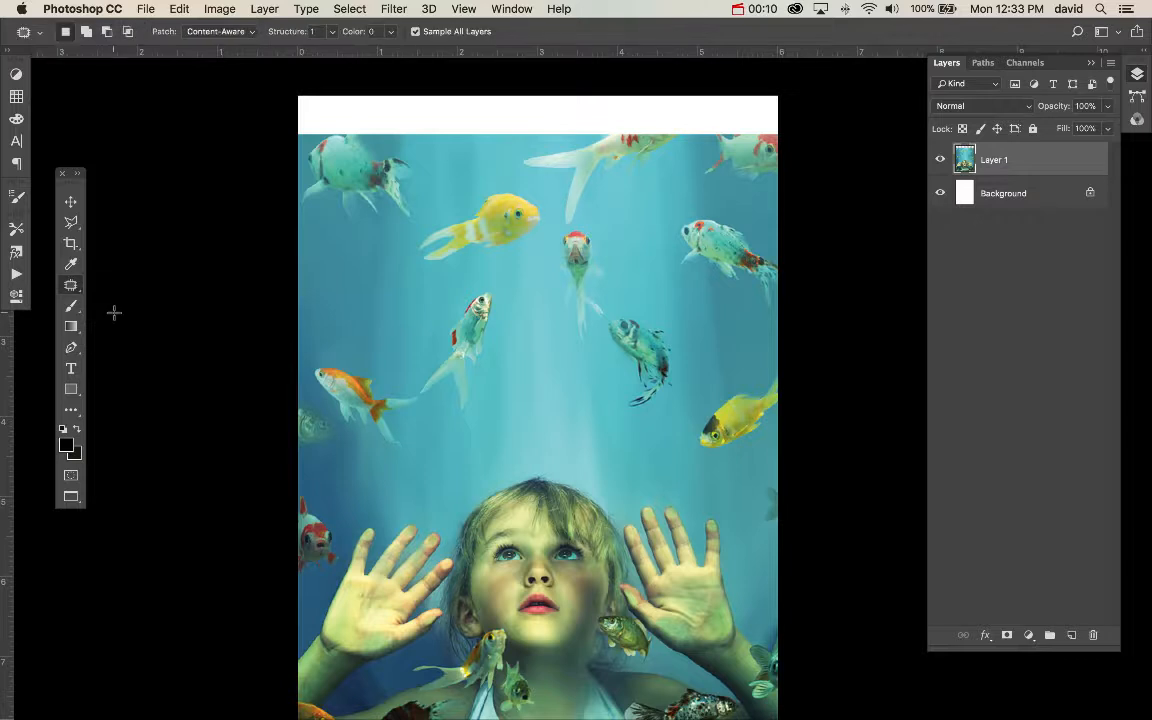
# - Set the Patch tool to Normal mode and duplicate Layer 1
pyautogui.click(220, 31)
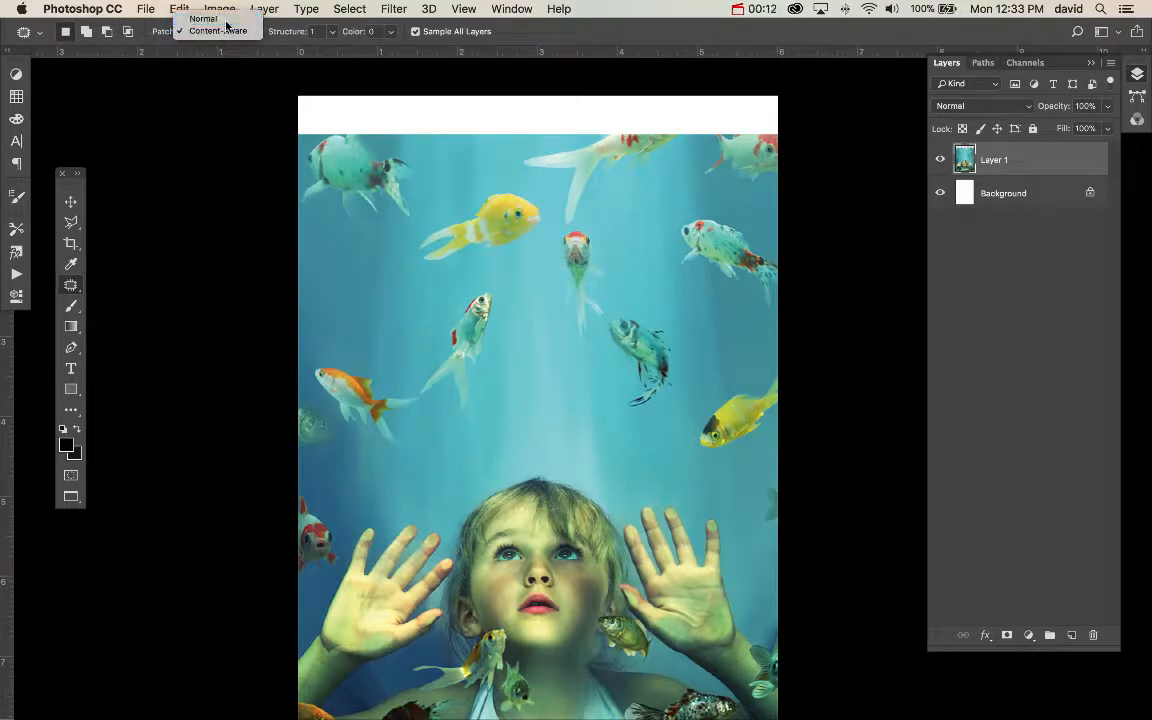
pyautogui.click(205, 15)
pyautogui.press('super+j')
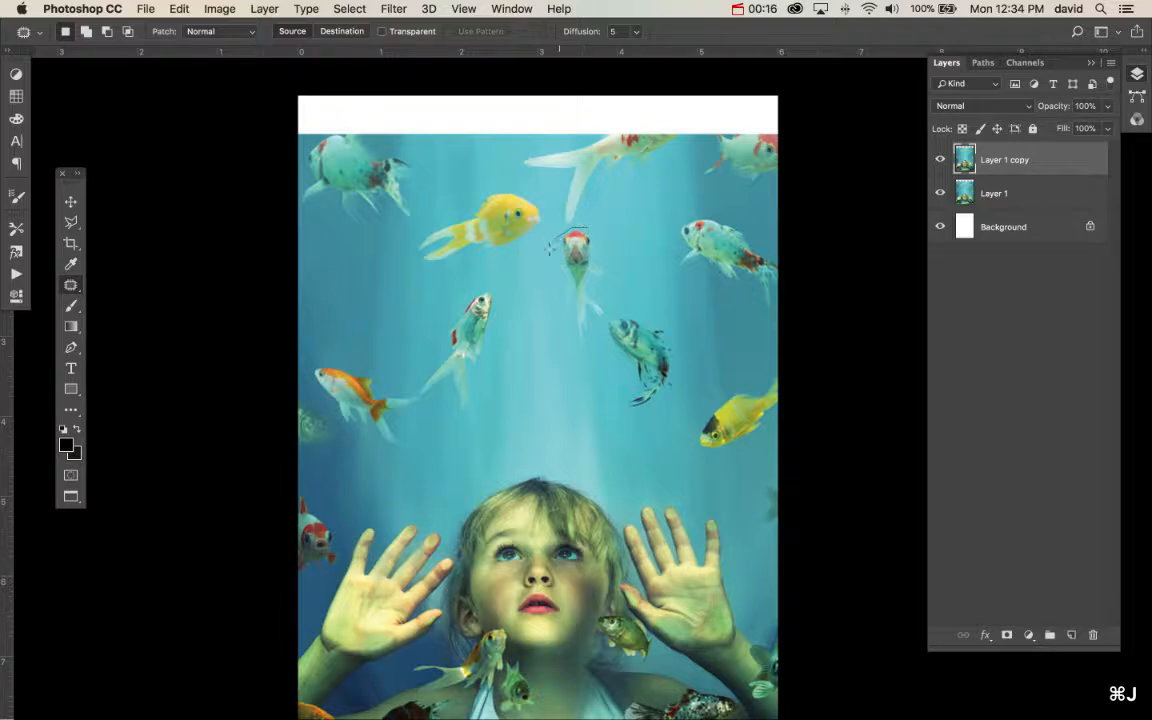
# - Patch out the red-headed fish in the centre of the image with clear water from below it, and deselect
pyautogui.moveTo(549, 248)
pyautogui.mouseDown()
pyautogui.moveTo(549, 313)
pyautogui.moveTo(561, 342)
pyautogui.moveTo(584, 355)
pyautogui.moveTo(619, 293)
pyautogui.moveTo(603, 238)
pyautogui.moveTo(560, 228)
pyautogui.mouseUp()
pyautogui.moveTo(581, 296); pyautogui.dragTo(586, 396)
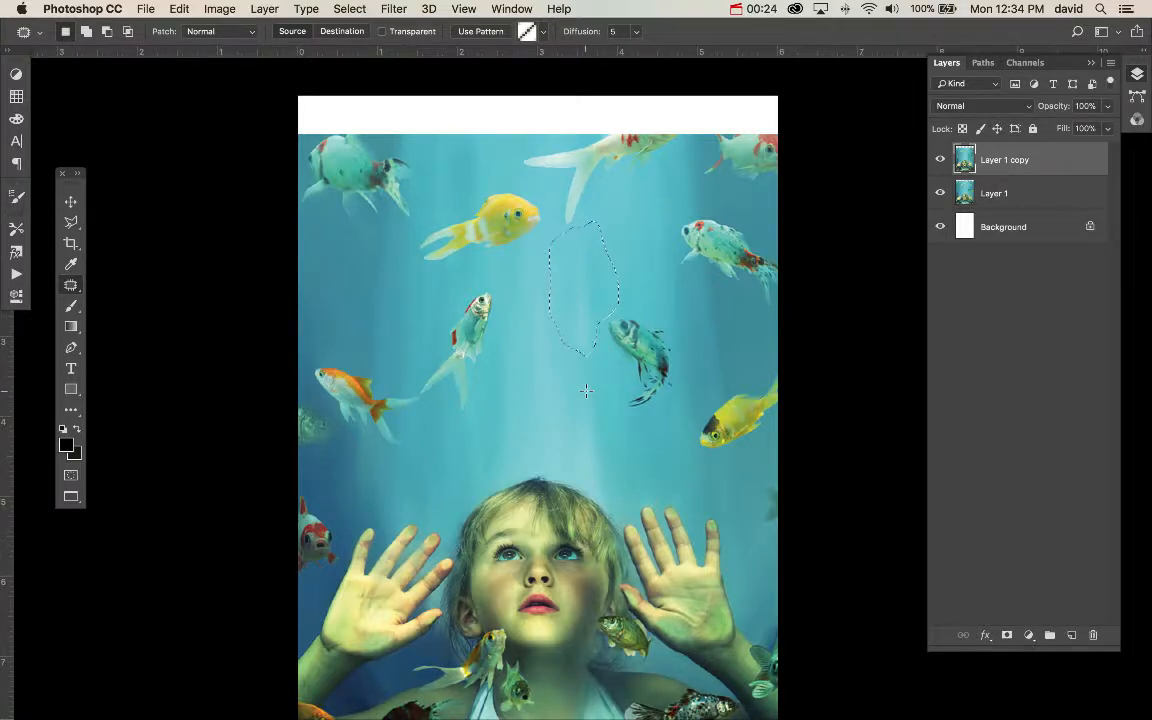
pyautogui.press('super+d')
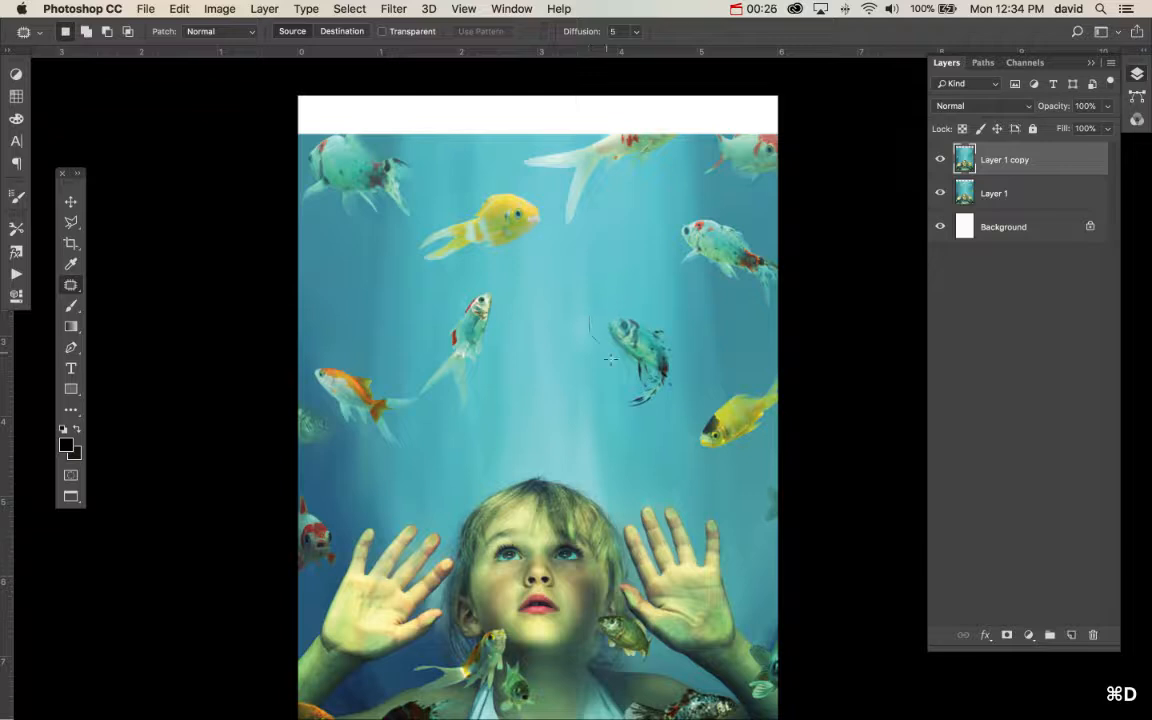
# - Patch out the black-spotted blue fish right of the light beam and its leftover traces with clear water
pyautogui.moveTo(650, 425)
pyautogui.mouseDown()
pyautogui.moveTo(680, 360)
pyautogui.moveTo(604, 303)
pyautogui.moveTo(592, 312)
pyautogui.mouseUp()
pyautogui.moveTo(635, 353)
pyautogui.mouseDown()
pyautogui.moveTo(628, 241)
pyautogui.moveTo(579, 330)
pyautogui.moveTo(618, 290)
pyautogui.moveTo(597, 281)
pyautogui.mouseUp()
pyautogui.press('super+d')
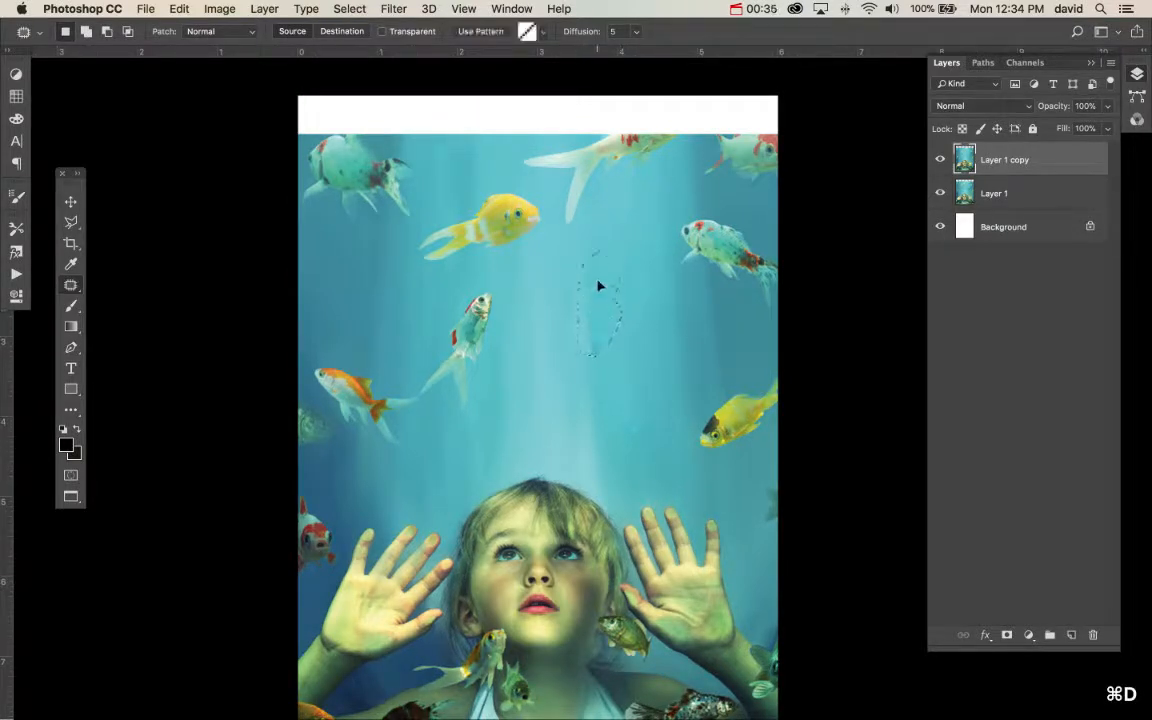
pyautogui.press('super+d')
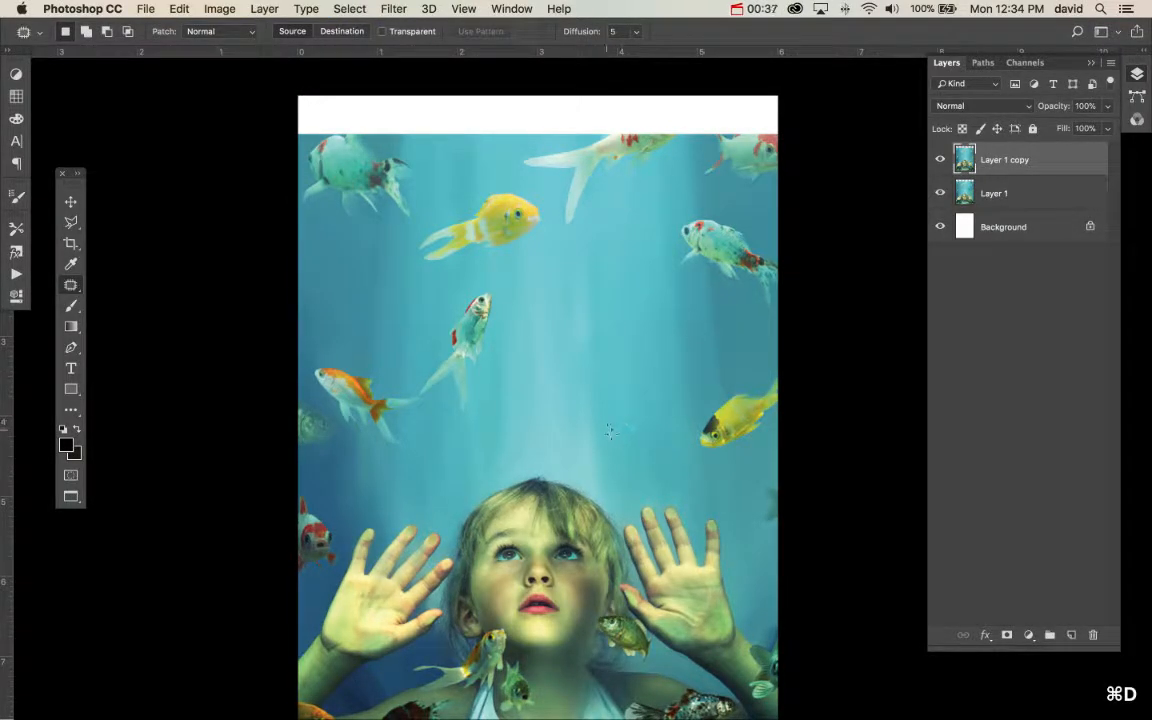
pyautogui.moveTo(632, 412)
pyautogui.mouseDown()
pyautogui.moveTo(654, 424)
pyautogui.moveTo(636, 400)
pyautogui.mouseUp()
pyautogui.press('super+d')
# - Patch out the yellow fish at the image's right edge and clean up the blemishes left around it
pyautogui.moveTo(690, 454)
pyautogui.mouseDown()
pyautogui.moveTo(793, 435)
pyautogui.moveTo(765, 370)
pyautogui.mouseUp()
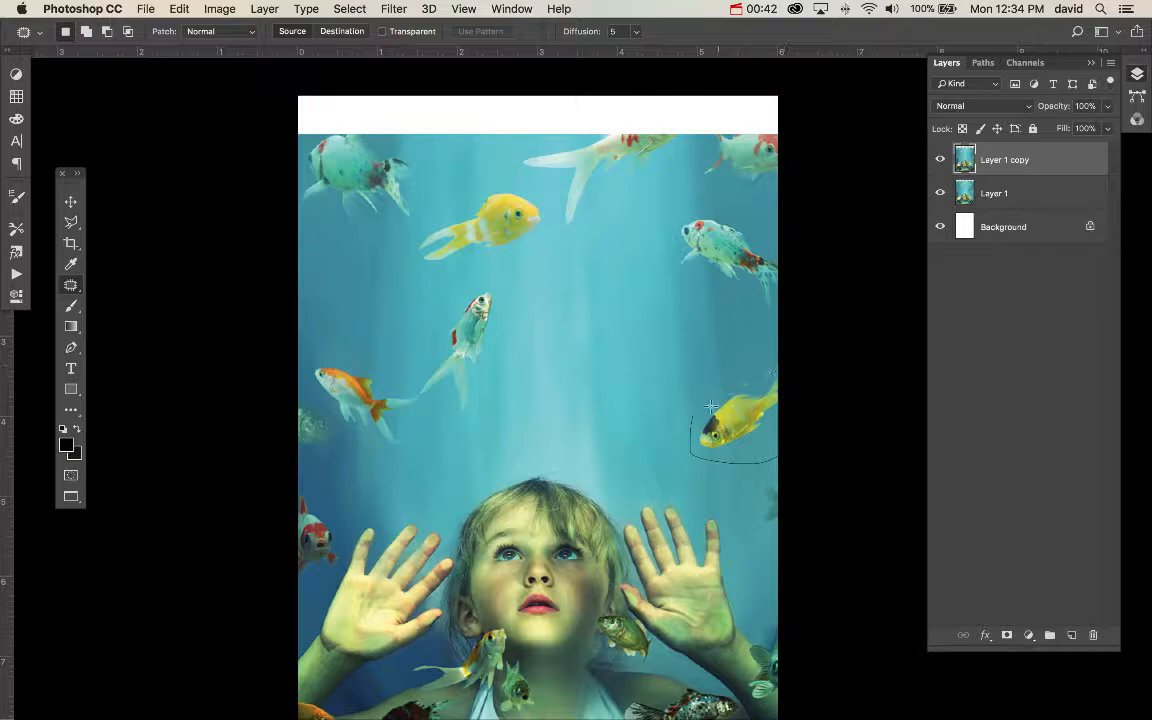
pyautogui.moveTo(710, 406)
pyautogui.mouseDown()
pyautogui.moveTo(693, 416)
pyautogui.moveTo(739, 373)
pyautogui.moveTo(738, 347)
pyautogui.mouseUp()
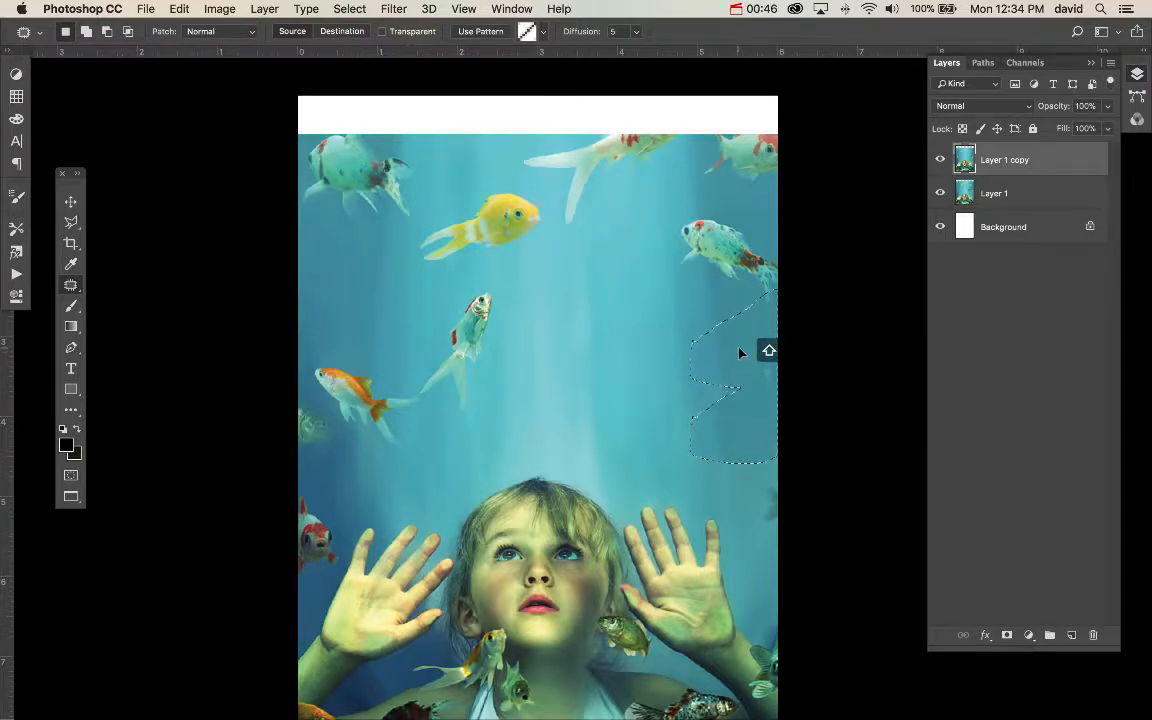
pyautogui.press('super+d')
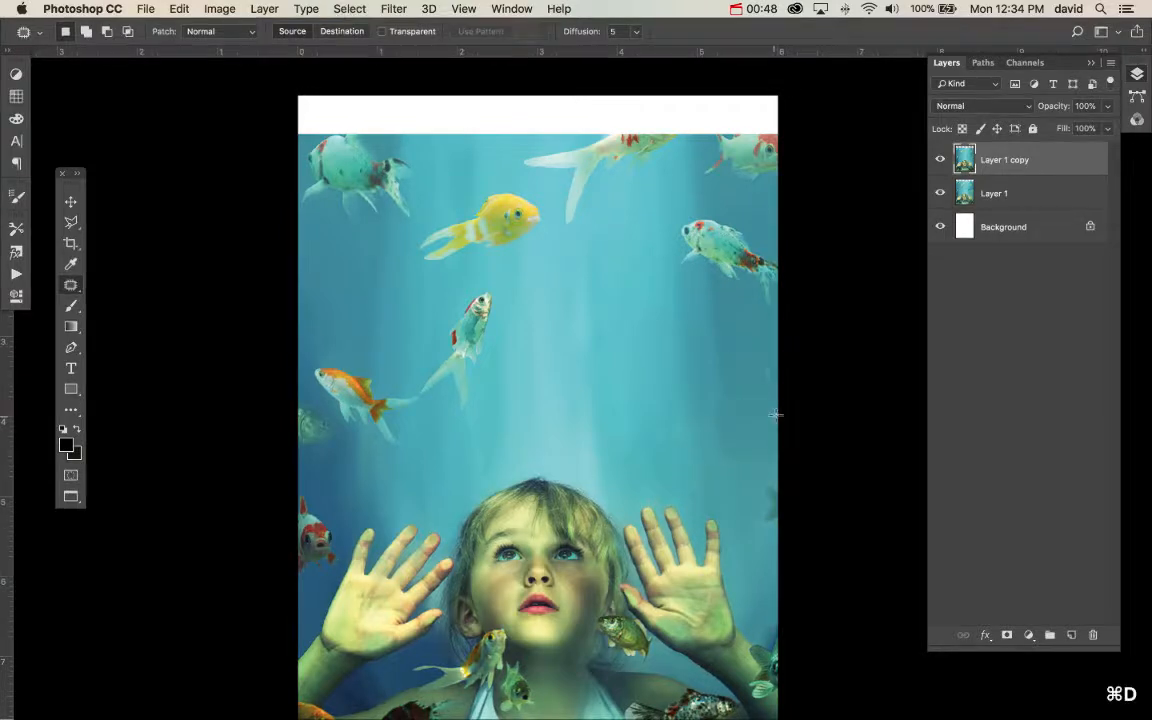
pyautogui.moveTo(760, 412)
pyautogui.mouseDown()
pyautogui.moveTo(776, 352)
pyautogui.moveTo(758, 360)
pyautogui.mouseUp()
pyautogui.moveTo(766, 369); pyautogui.dragTo(758, 350)
pyautogui.press('super+d')
pyautogui.moveTo(699, 393); pyautogui.dragTo(698, 410)
pyautogui.press('super+d')
# - Patch out the red-spotted fish near the image's upper right edge with clear water from below, redoing the patch after undoing the first attempt
pyautogui.moveTo(670, 213)
pyautogui.mouseDown()
pyautogui.moveTo(666, 257)
pyautogui.moveTo(743, 320)
pyautogui.moveTo(818, 303)
pyautogui.moveTo(758, 216)
pyautogui.moveTo(708, 197)
pyautogui.moveTo(672, 215)
pyautogui.mouseUp()
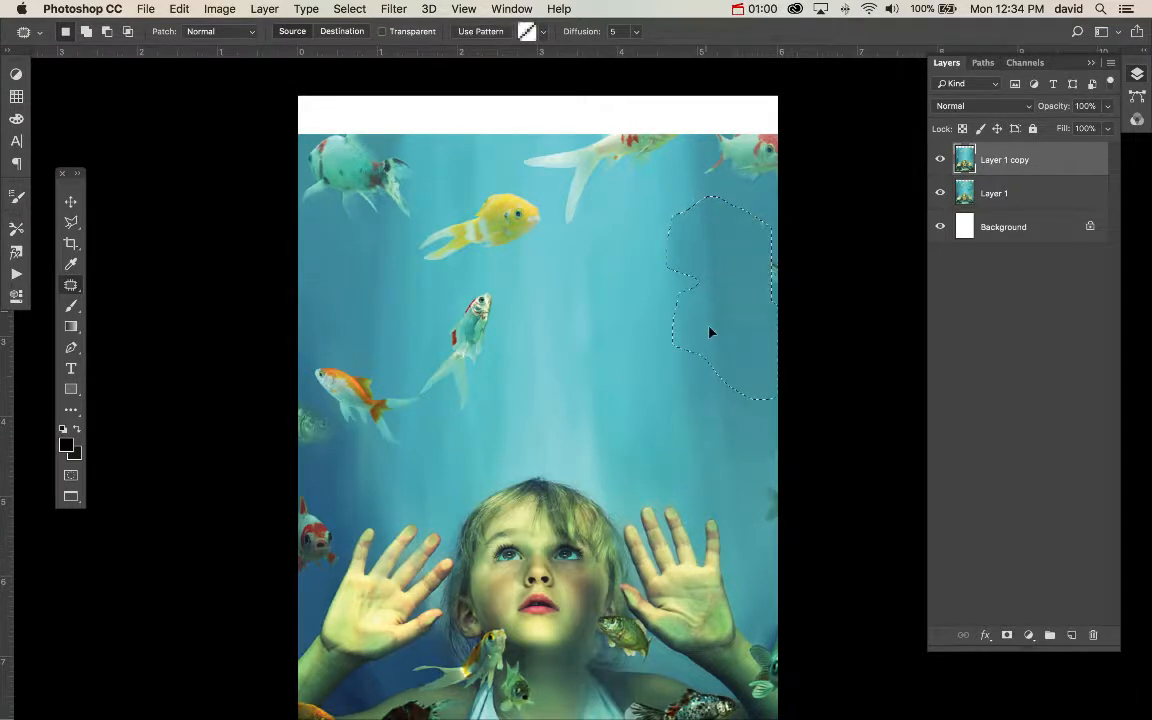
pyautogui.moveTo(717, 347); pyautogui.dragTo(701, 349)
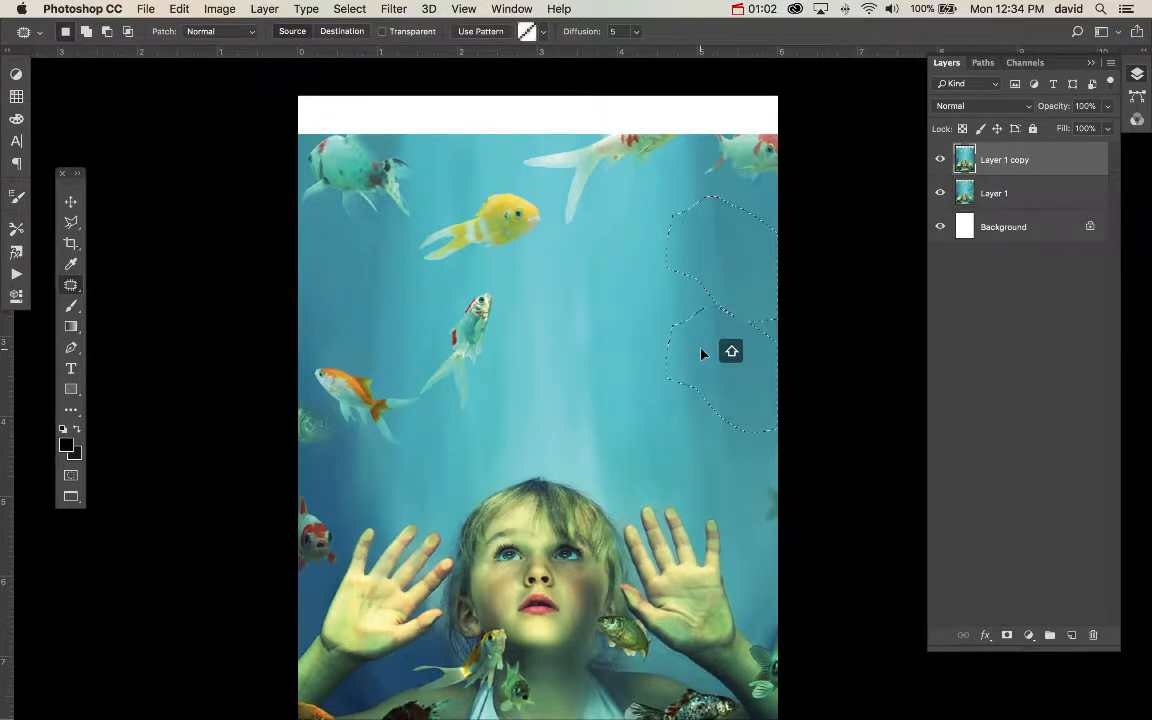
pyautogui.press('super+d')
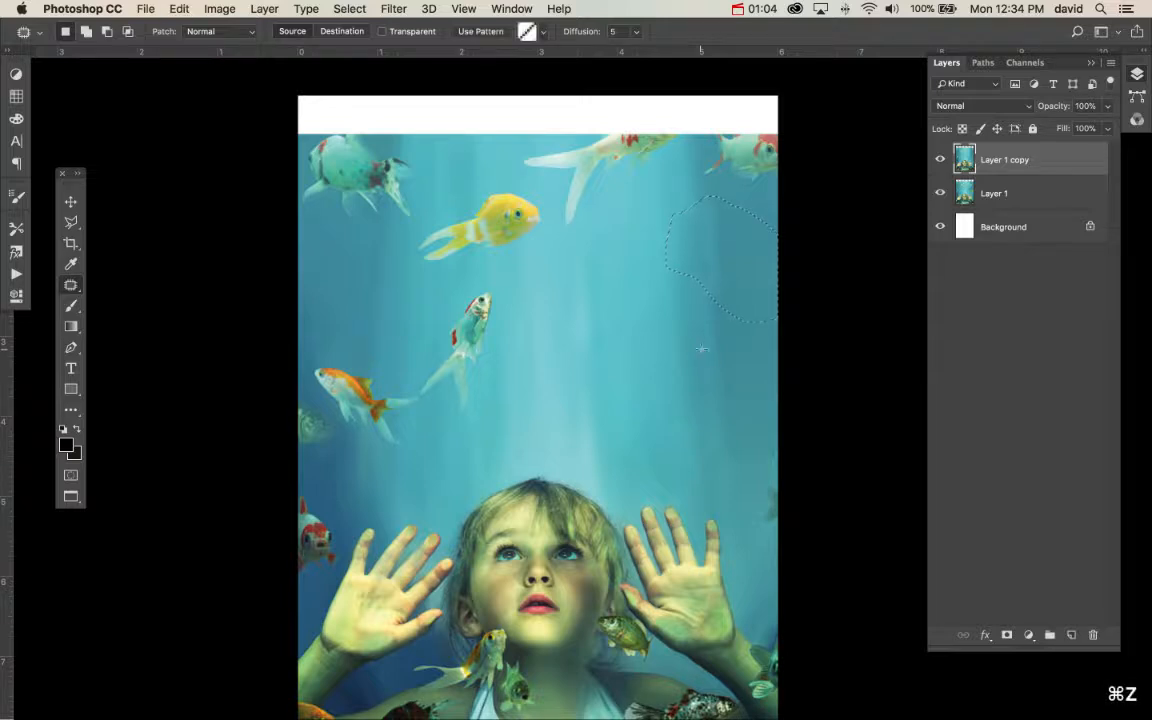
pyautogui.press('super+alt+z')
pyautogui.press('super+alt+z')
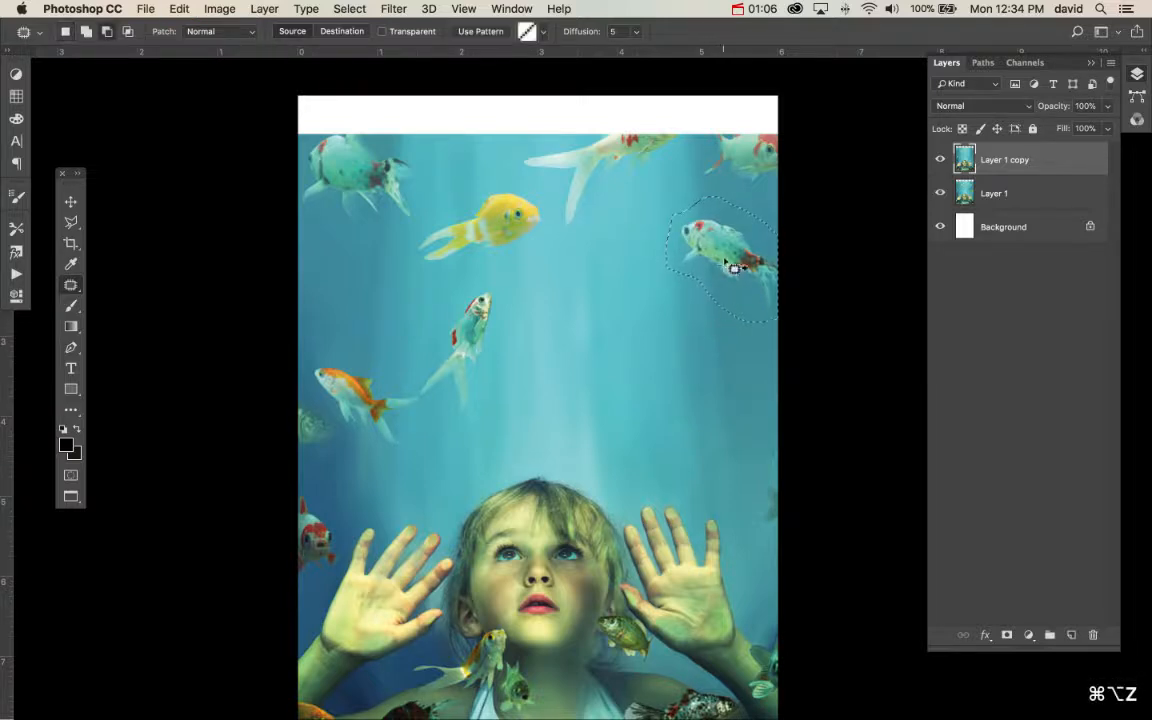
pyautogui.press('super+alt+z')
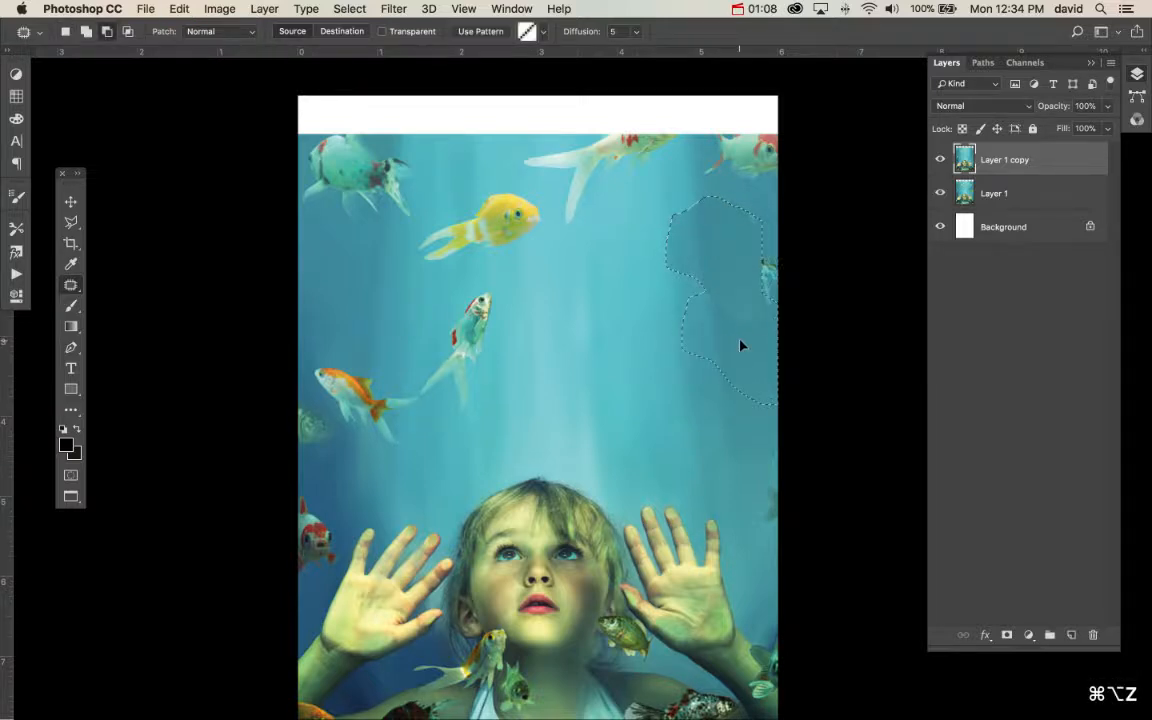
pyautogui.press('super+d')
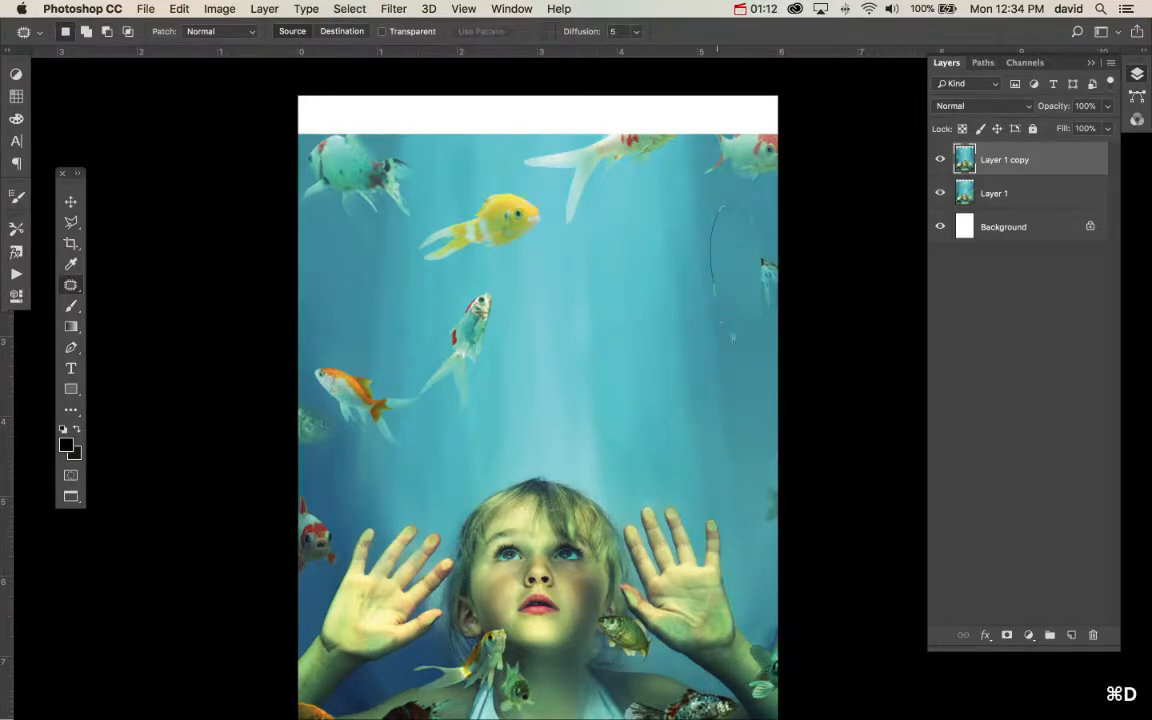
# - Patch out the leftover tail fragment near the image's right edge and the faint dark fish lower on that edge
pyautogui.moveTo(720, 315)
pyautogui.mouseDown()
pyautogui.moveTo(788, 316)
pyautogui.moveTo(773, 218)
pyautogui.moveTo(723, 207)
pyautogui.mouseUp()
pyautogui.moveTo(740, 271); pyautogui.dragTo(750, 397)
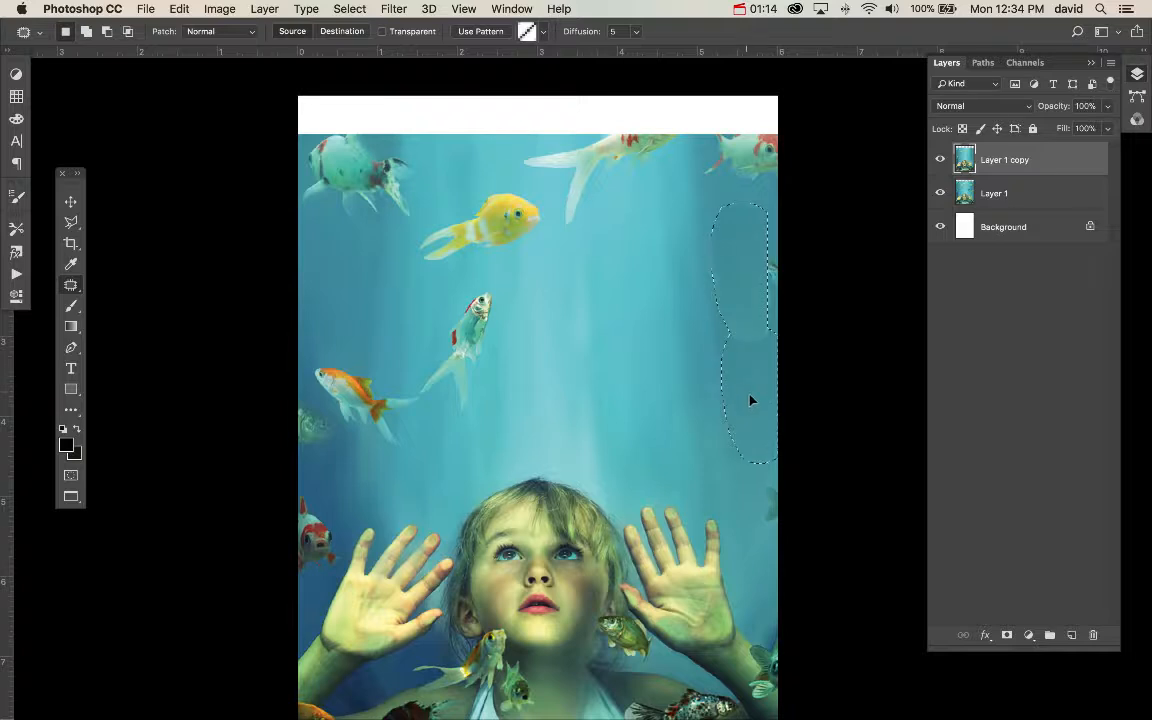
pyautogui.press('super+d')
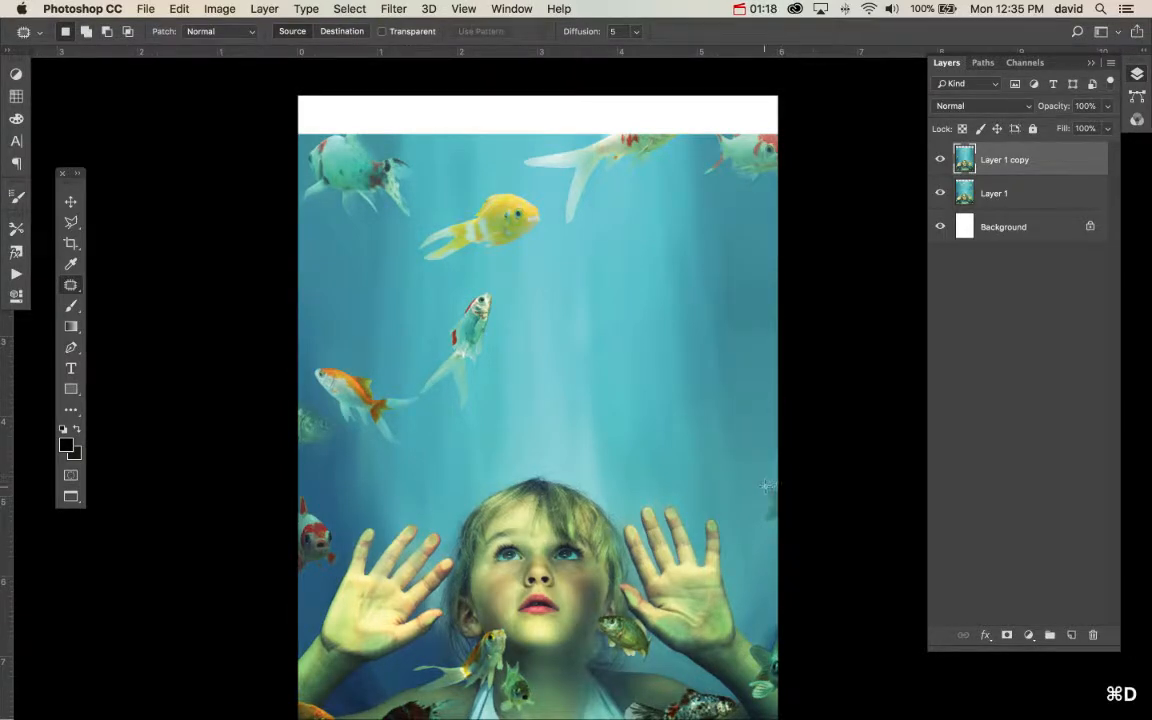
pyautogui.moveTo(773, 528)
pyautogui.mouseDown()
pyautogui.moveTo(805, 511)
pyautogui.moveTo(773, 470)
pyautogui.moveTo(771, 501)
pyautogui.moveTo(774, 458)
pyautogui.mouseUp()
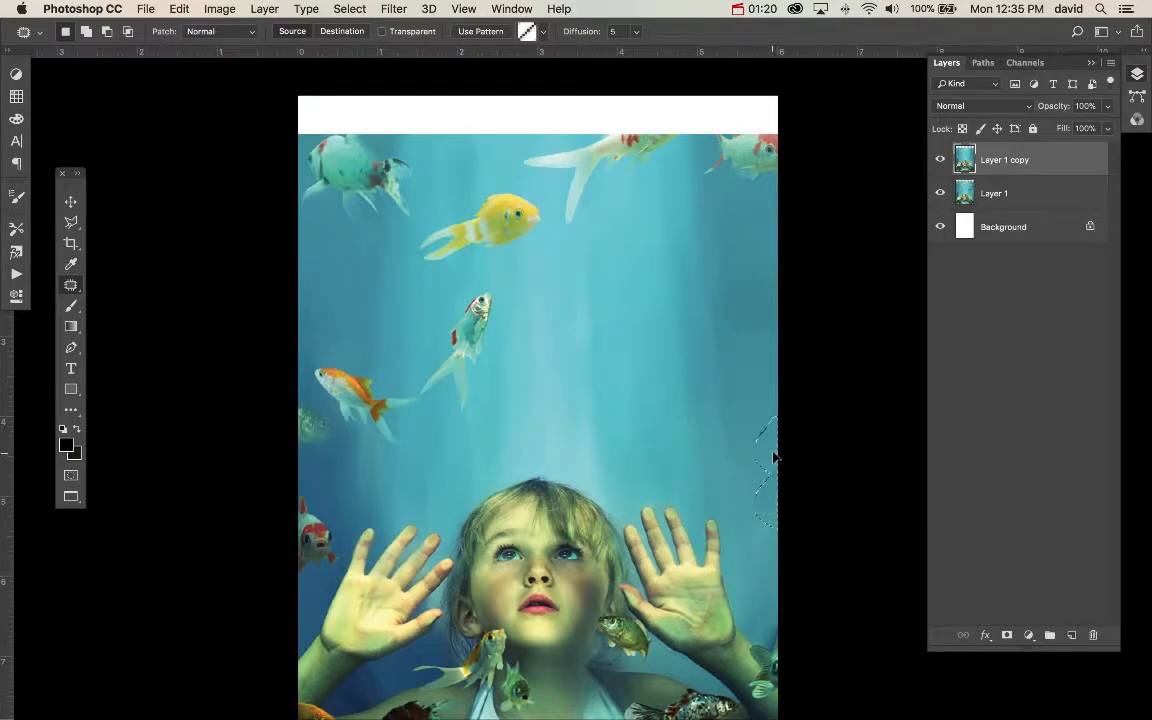
pyautogui.press('super+d')
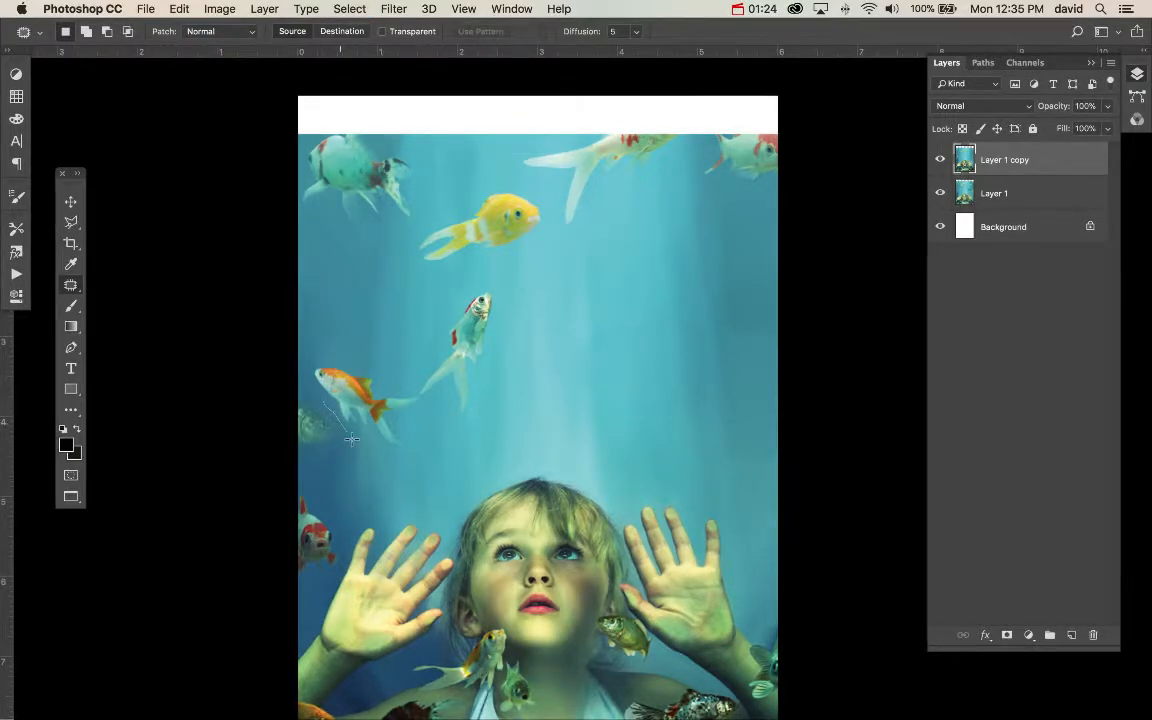
# - Patch out the orange fish on the image's left side and the red-spotted fish beside it, including its leftover fin trace
pyautogui.moveTo(320, 398)
pyautogui.mouseDown()
pyautogui.moveTo(417, 447)
pyautogui.moveTo(425, 424)
pyautogui.moveTo(423, 396)
pyautogui.moveTo(335, 348)
pyautogui.moveTo(312, 353)
pyautogui.moveTo(320, 402)
pyautogui.moveTo(345, 417)
pyautogui.moveTo(345, 321)
pyautogui.mouseUp()
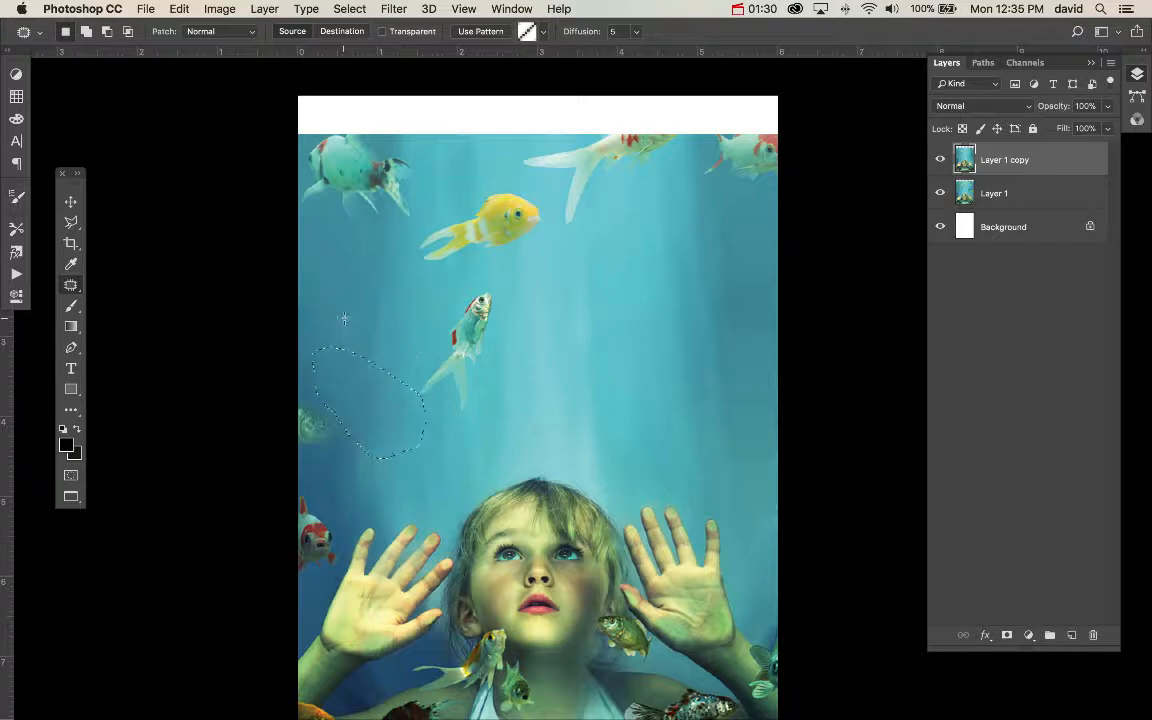
pyautogui.press('super+d')
pyautogui.moveTo(429, 411)
pyautogui.mouseDown()
pyautogui.moveTo(470, 417)
pyautogui.moveTo(513, 326)
pyautogui.moveTo(468, 283)
pyautogui.mouseUp()
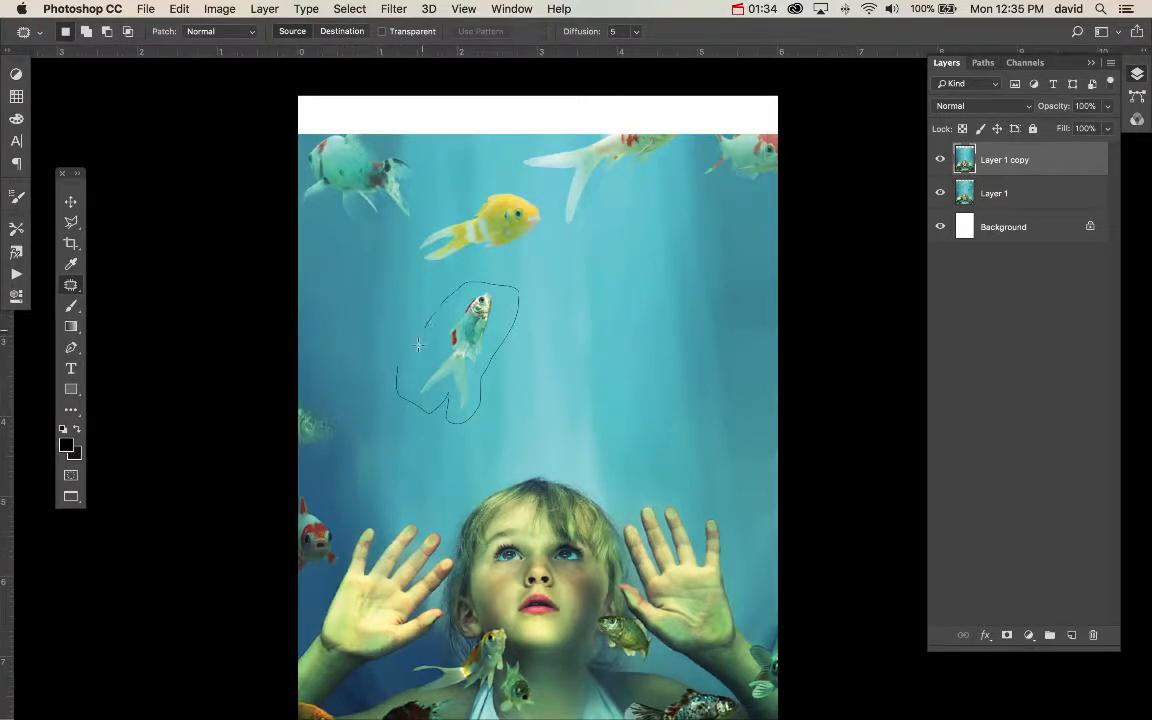
pyautogui.moveTo(418, 345)
pyautogui.mouseDown()
pyautogui.moveTo(421, 336)
pyautogui.moveTo(445, 455)
pyautogui.mouseUp()
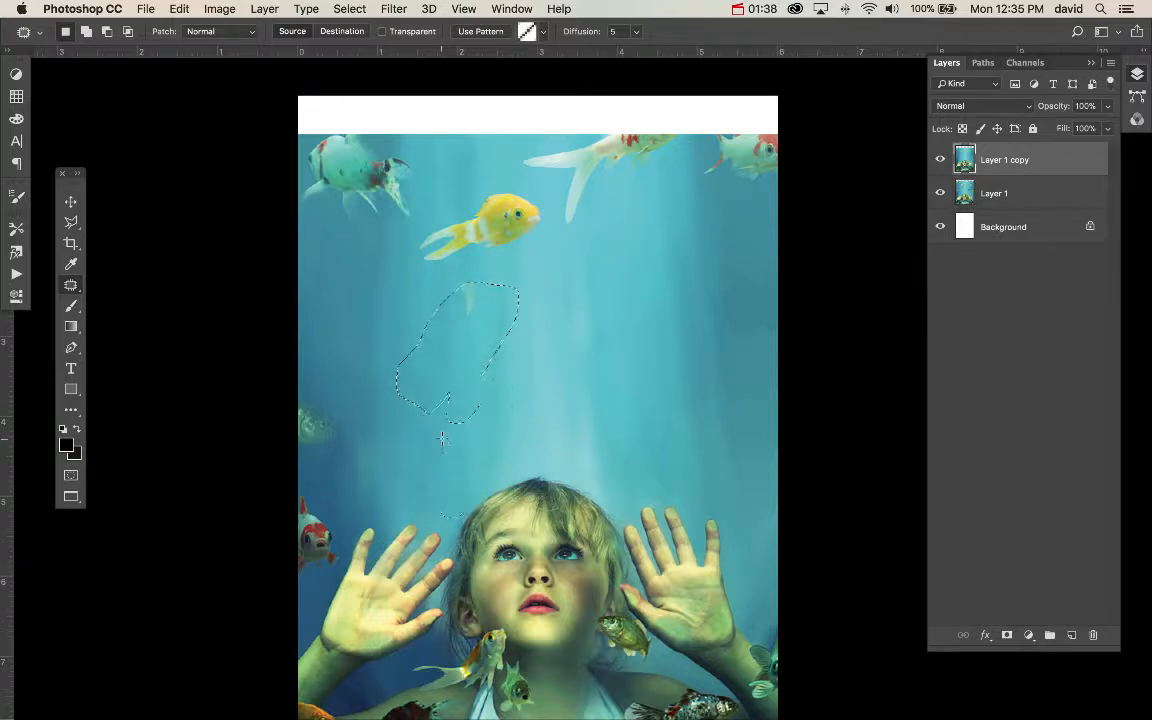
pyautogui.press('super+d')
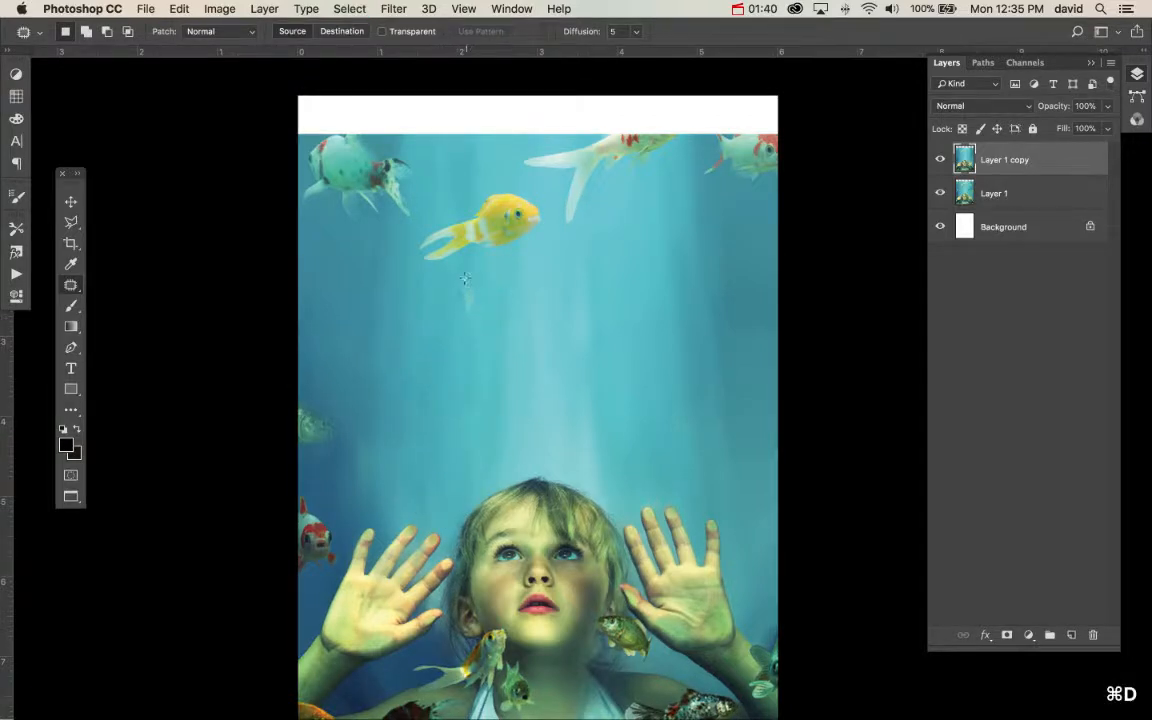
pyautogui.moveTo(452, 300); pyautogui.dragTo(470, 332)
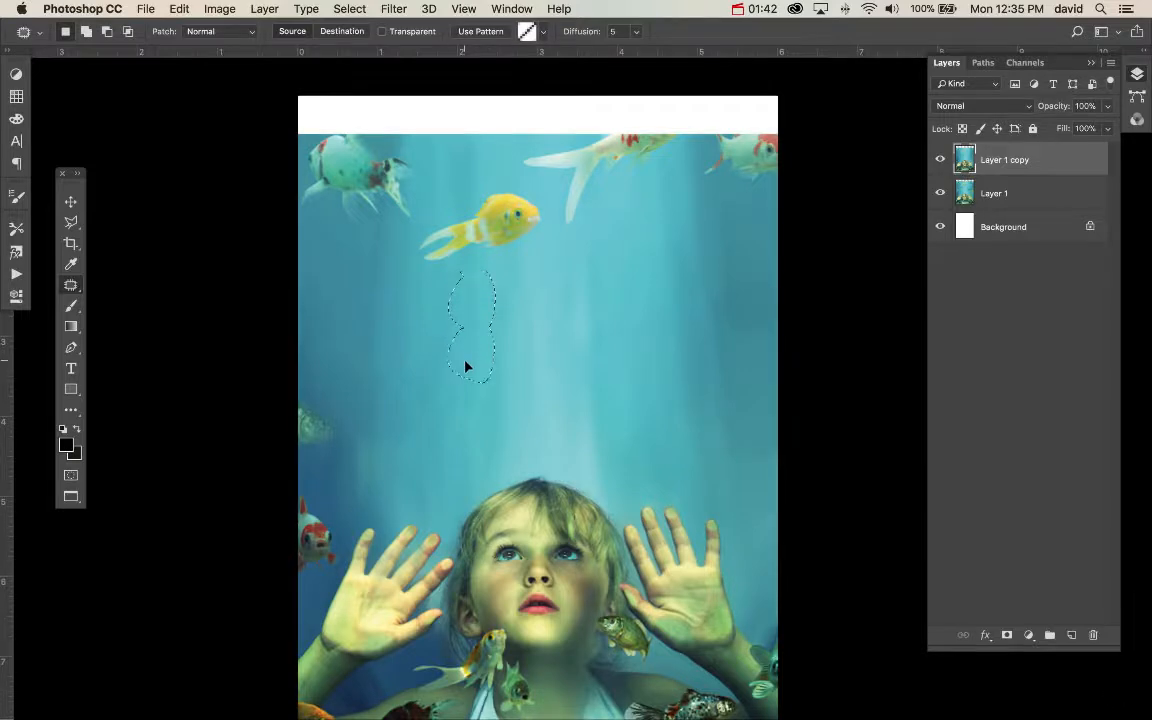
pyautogui.press('super+d')
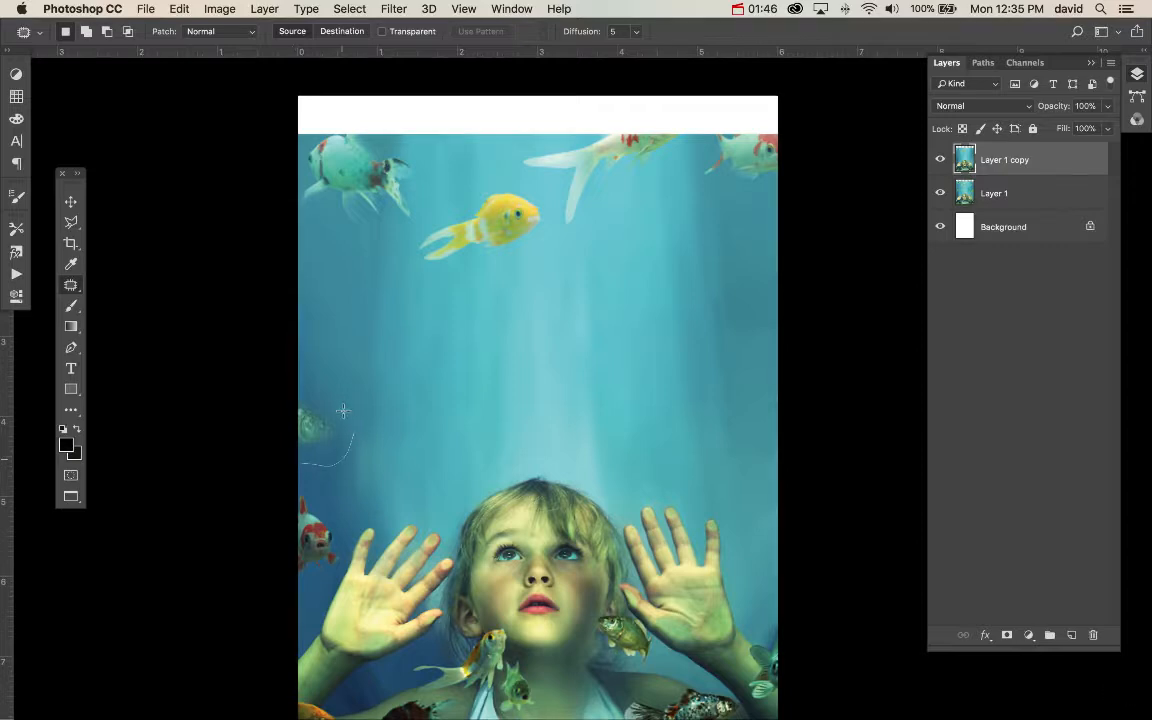
# - Patch out the faint green fish at the image's left edge with clear water from above it
pyautogui.moveTo(257, 427)
pyautogui.mouseDown()
pyautogui.moveTo(313, 450)
pyautogui.moveTo(301, 370)
pyautogui.mouseUp()
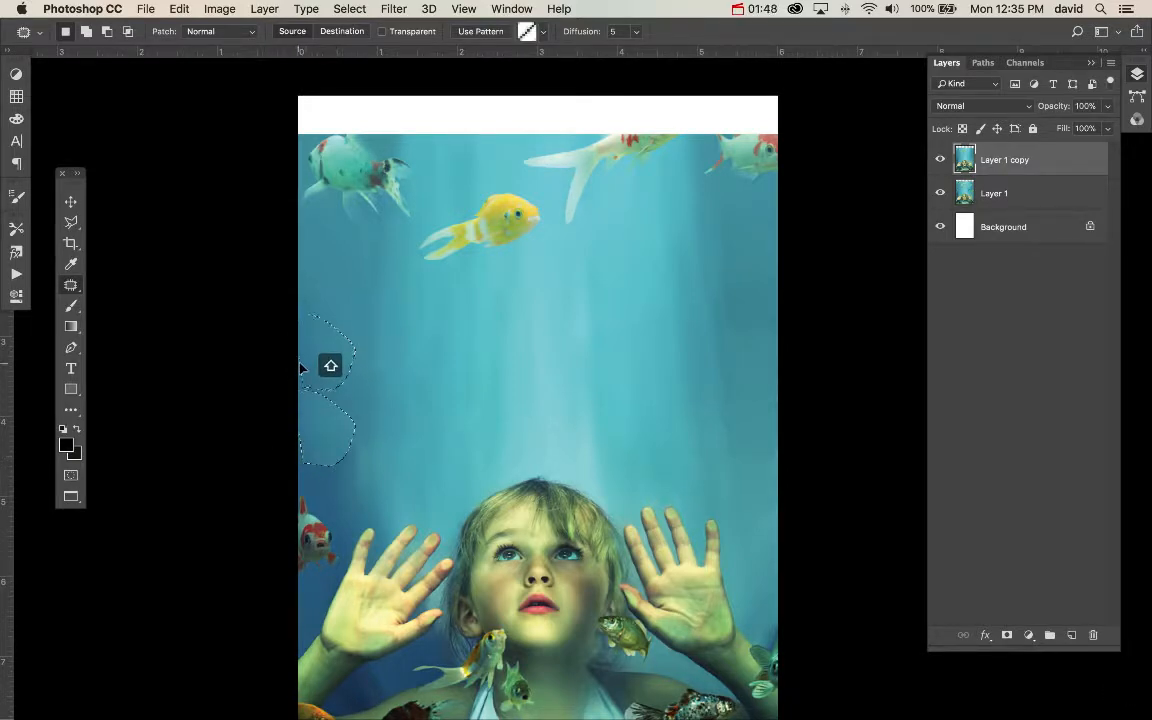
pyautogui.press('super+d')
pyautogui.moveTo(276, 424)
pyautogui.mouseDown()
pyautogui.moveTo(330, 372)
pyautogui.moveTo(333, 476)
pyautogui.moveTo(328, 362)
pyautogui.mouseUp()
pyautogui.press('super+d')
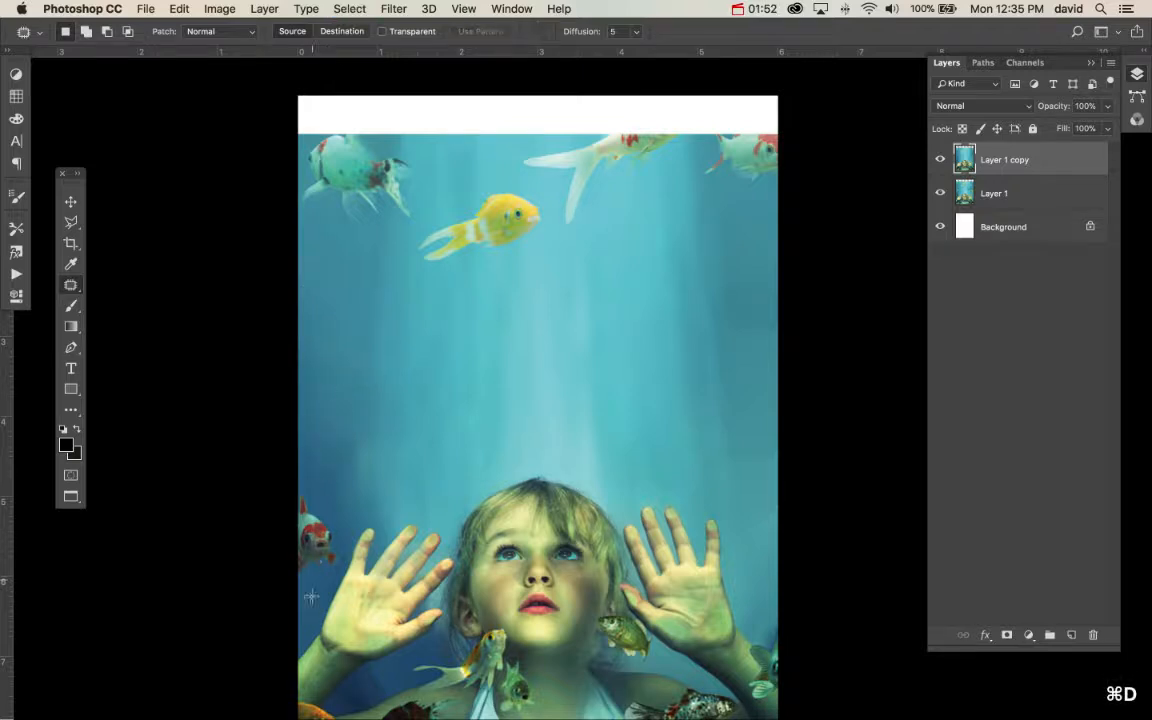
# - Patch out the red and white fish at the left edge beside the girl's hand with clear water from above
pyautogui.moveTo(312, 605)
pyautogui.mouseDown()
pyautogui.moveTo(344, 552)
pyautogui.moveTo(320, 483)
pyautogui.moveTo(266, 503)
pyautogui.moveTo(268, 585)
pyautogui.moveTo(299, 612)
pyautogui.mouseUp()
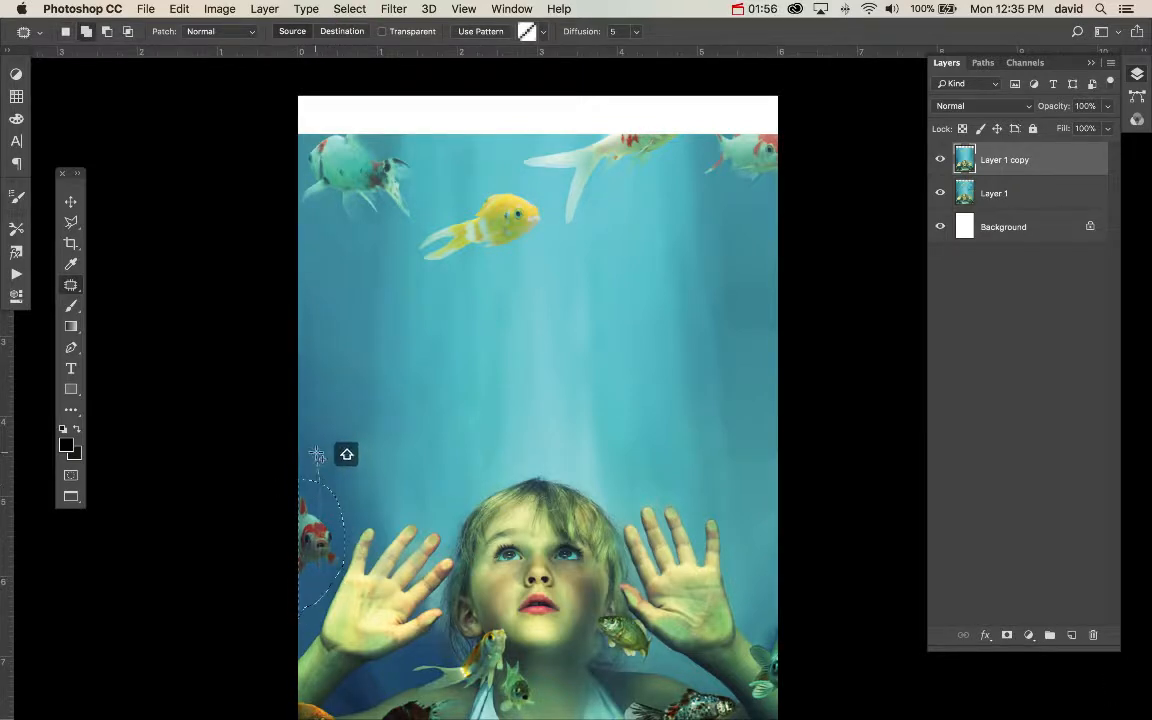
pyautogui.moveTo(316, 459); pyautogui.dragTo(312, 409)
pyautogui.press('super+d')
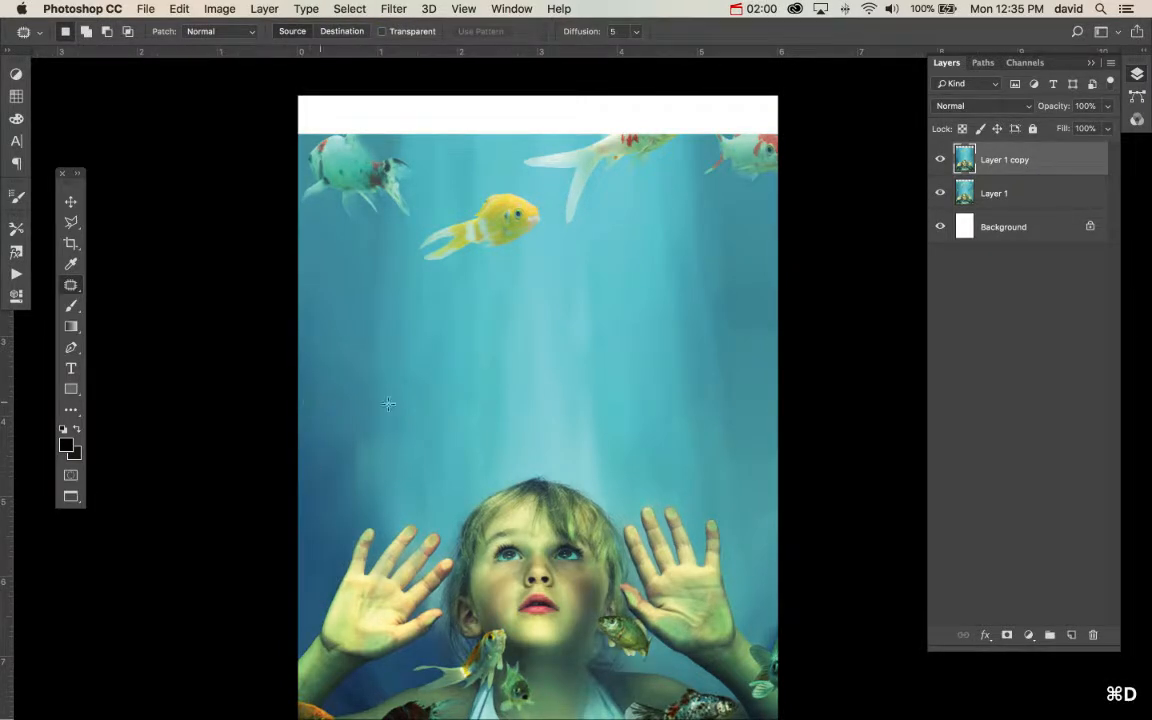
# - Outline the yellow fish in the upper part of the image and patch it with clear water from below
pyautogui.moveTo(553, 234); pyautogui.dragTo(532, 180)
pyautogui.moveTo(466, 205); pyautogui.dragTo(409, 239)
pyautogui.moveTo(486, 266); pyautogui.dragTo(474, 270)
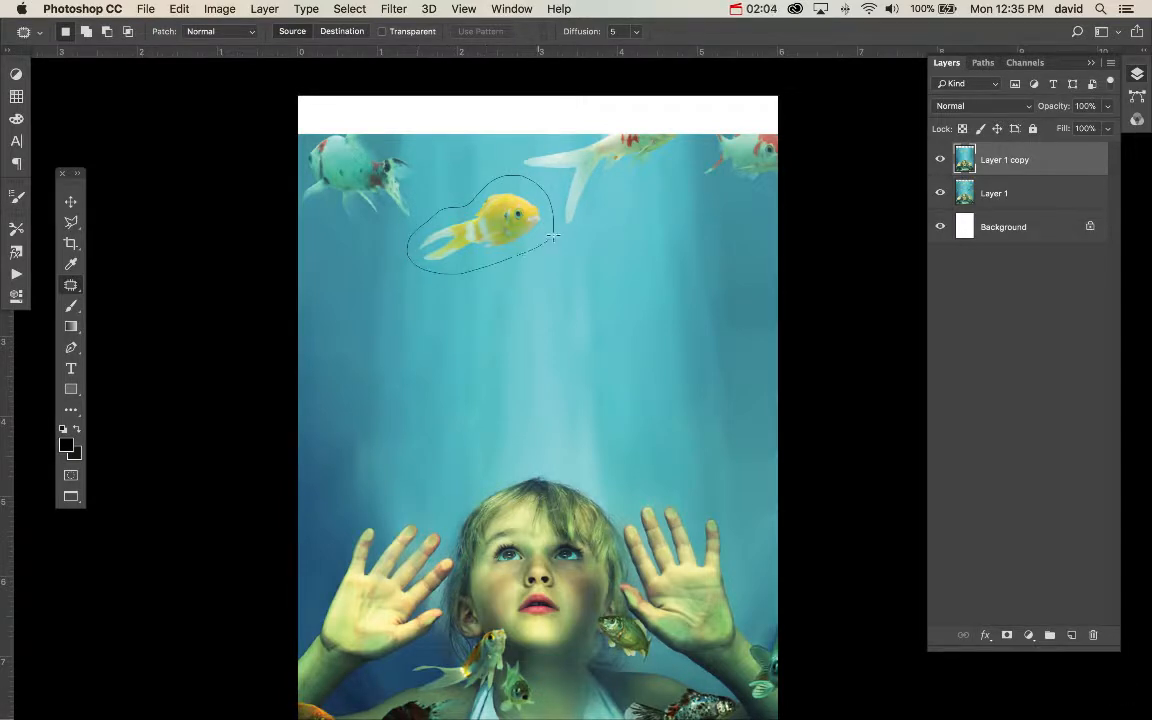
pyautogui.moveTo(525, 227)
pyautogui.mouseDown()
pyautogui.moveTo(515, 240)
pyautogui.moveTo(525, 309)
pyautogui.mouseUp()
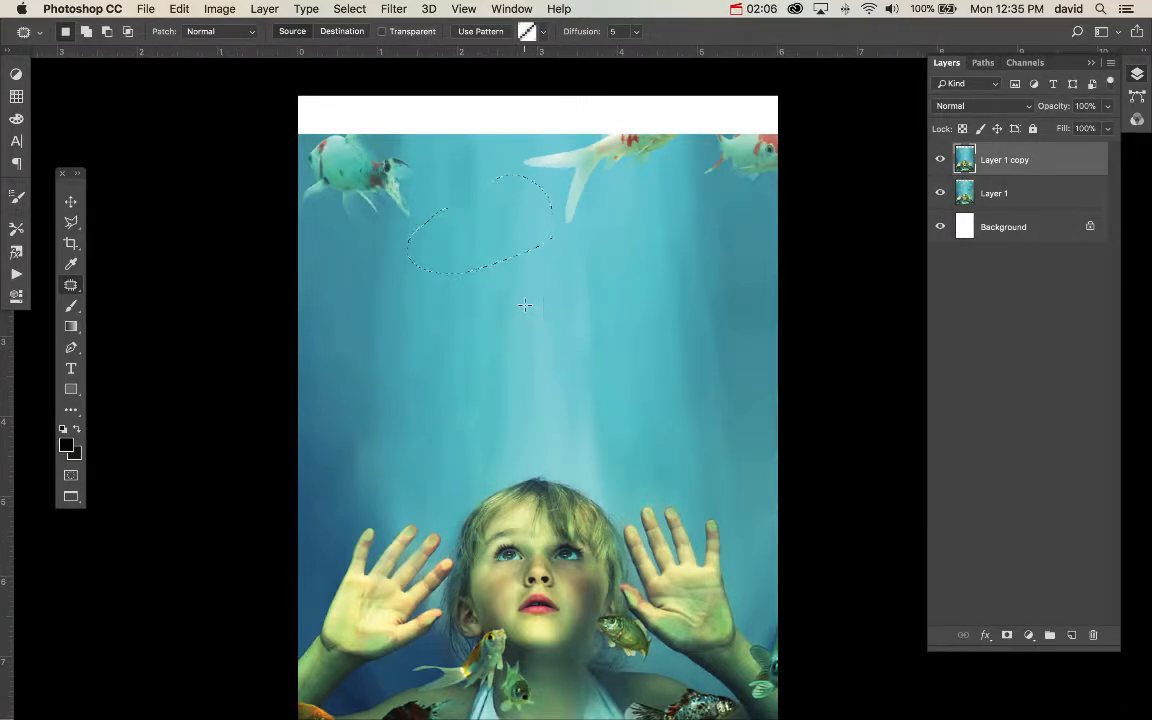
pyautogui.press('super+d')
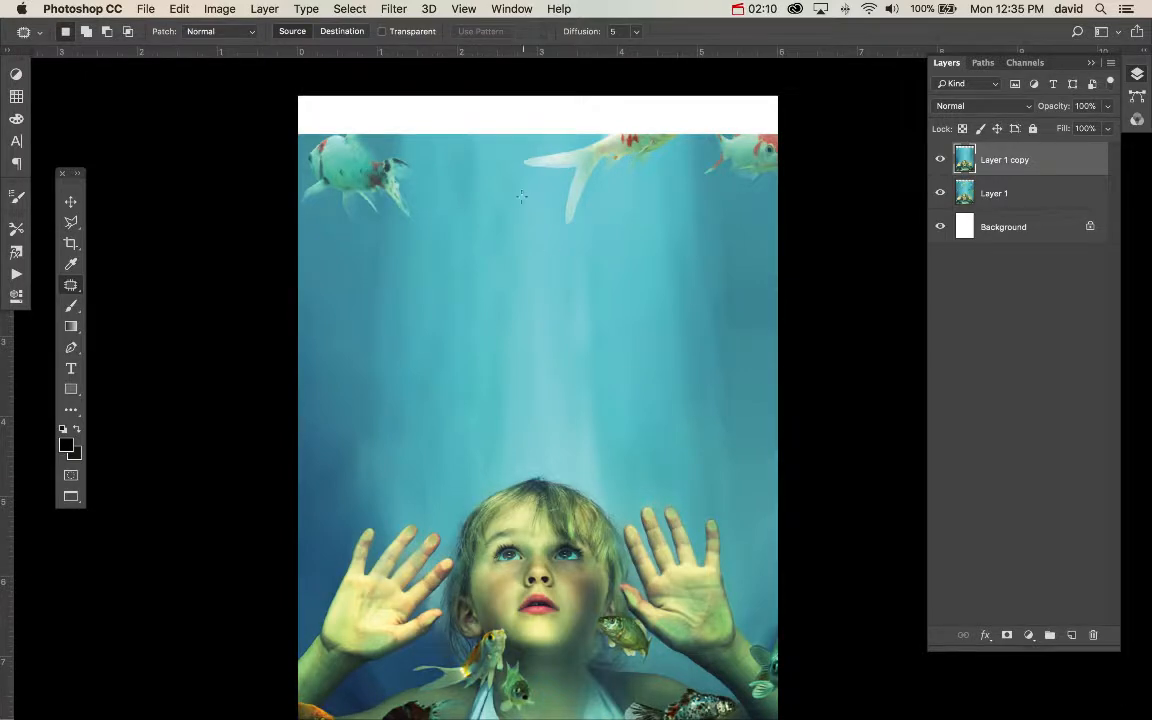
# - Patch out the spotted fish in the photo's upper left and upper right corners with clear water from below
pyautogui.moveTo(427, 190); pyautogui.dragTo(359, 262)
pyautogui.moveTo(288, 92)
pyautogui.mouseDown()
pyautogui.moveTo(355, 79)
pyautogui.moveTo(419, 111)
pyautogui.mouseUp()
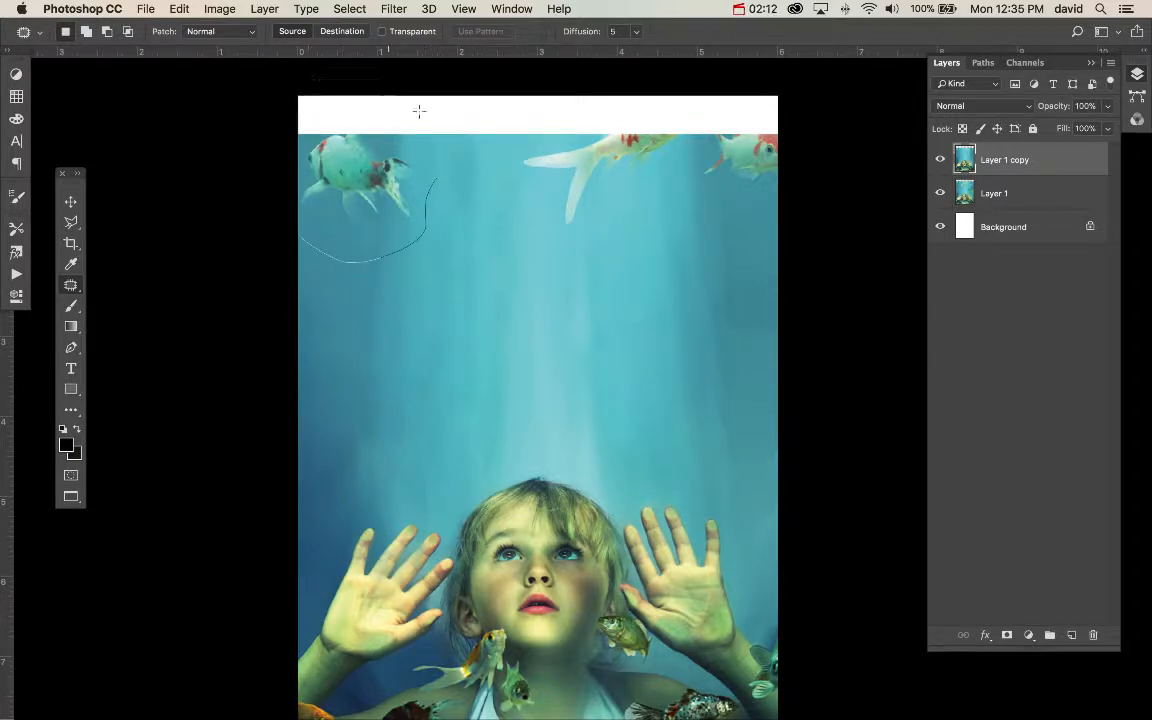
pyautogui.moveTo(436, 170); pyautogui.dragTo(436, 172)
pyautogui.moveTo(398, 219); pyautogui.dragTo(391, 351)
pyautogui.press('super+d')
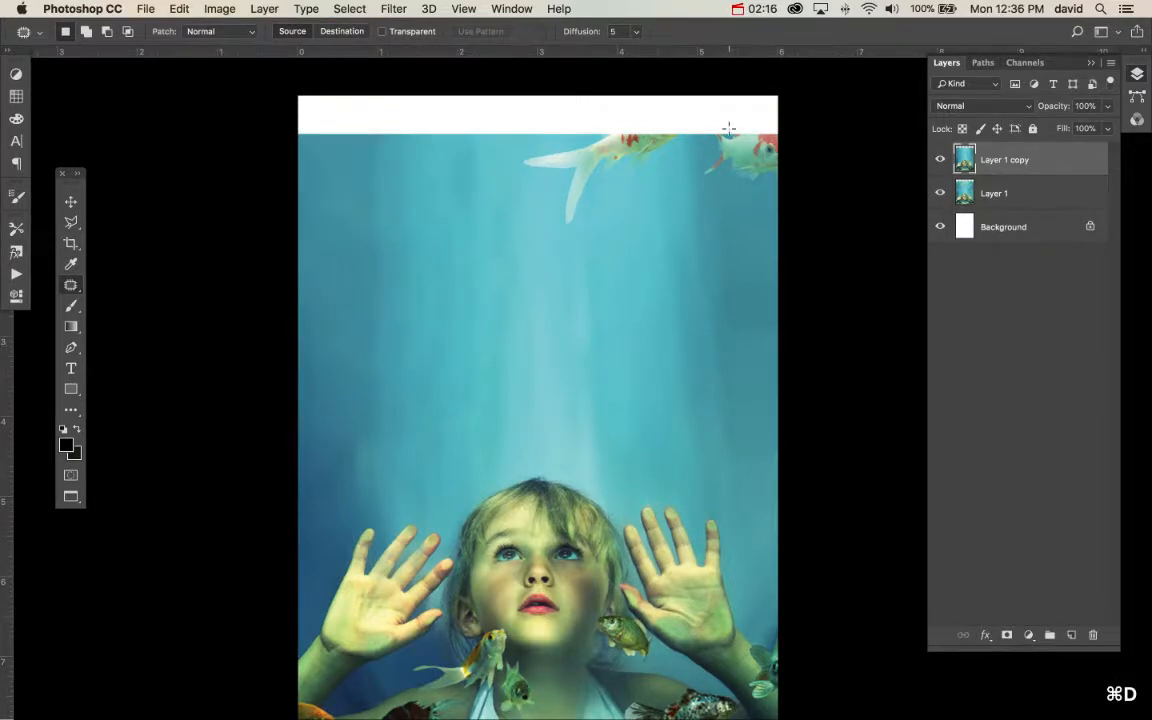
pyautogui.moveTo(702, 141)
pyautogui.mouseDown()
pyautogui.moveTo(723, 209)
pyautogui.moveTo(796, 189)
pyautogui.moveTo(786, 123)
pyautogui.moveTo(766, 241)
pyautogui.mouseUp()
pyautogui.press('super+d')
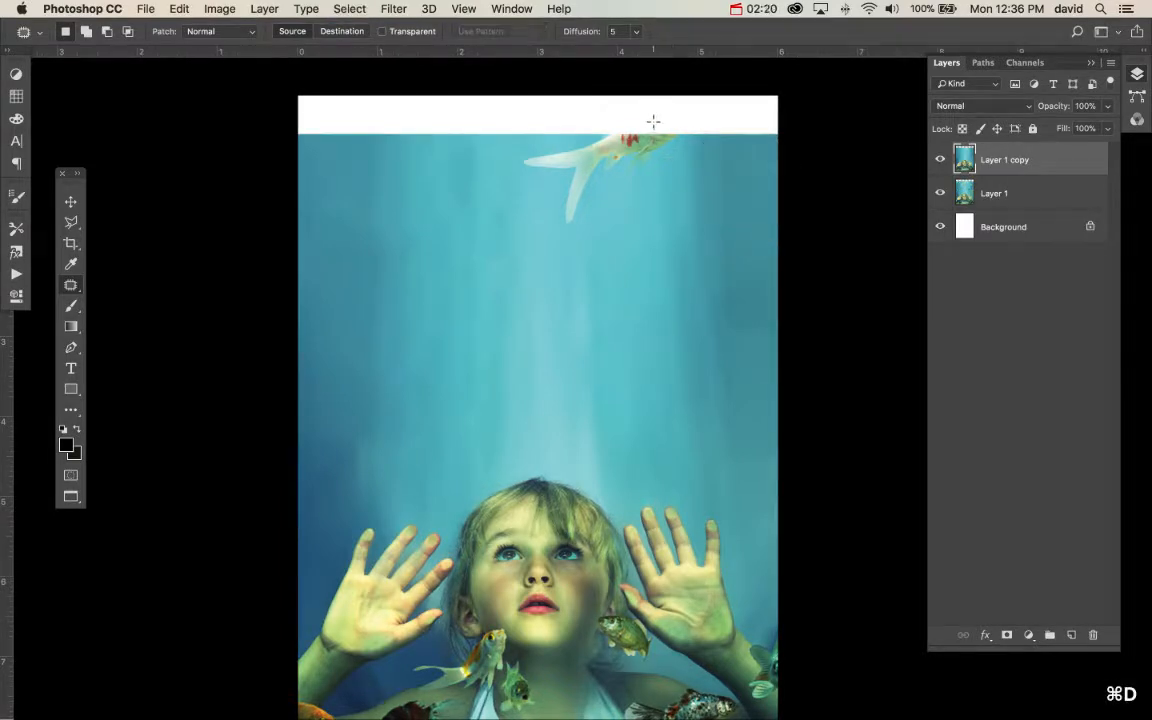
# - Outline the white-tailed fish at the photo's upper edge and patch it with clear water from below
pyautogui.moveTo(653, 121)
pyautogui.mouseDown()
pyautogui.moveTo(536, 146)
pyautogui.moveTo(540, 182)
pyautogui.mouseUp()
pyautogui.moveTo(578, 245); pyautogui.dragTo(700, 135)
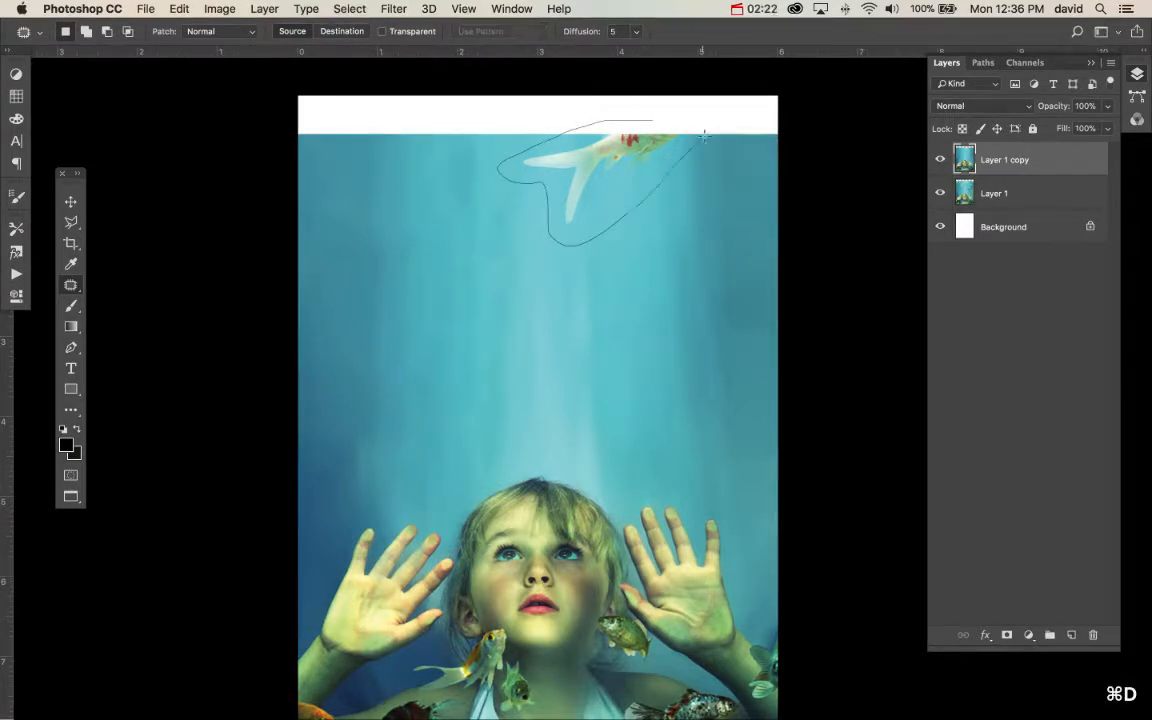
pyautogui.moveTo(625, 167); pyautogui.dragTo(623, 262)
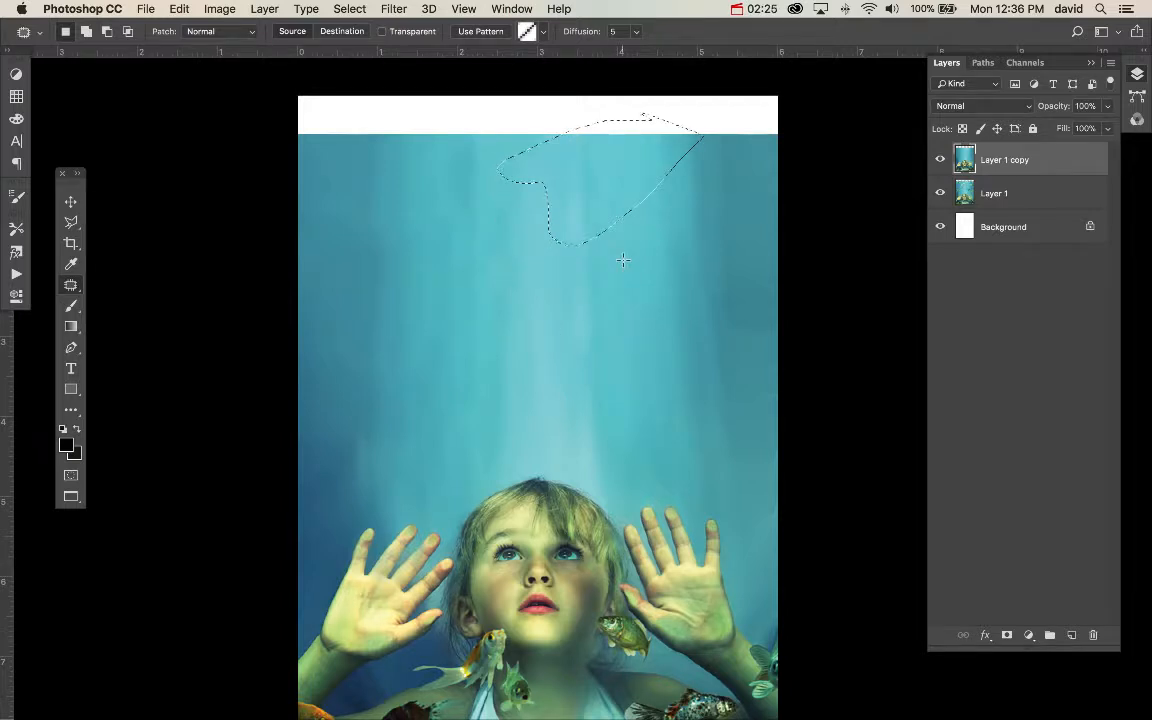
pyautogui.press('super+d')
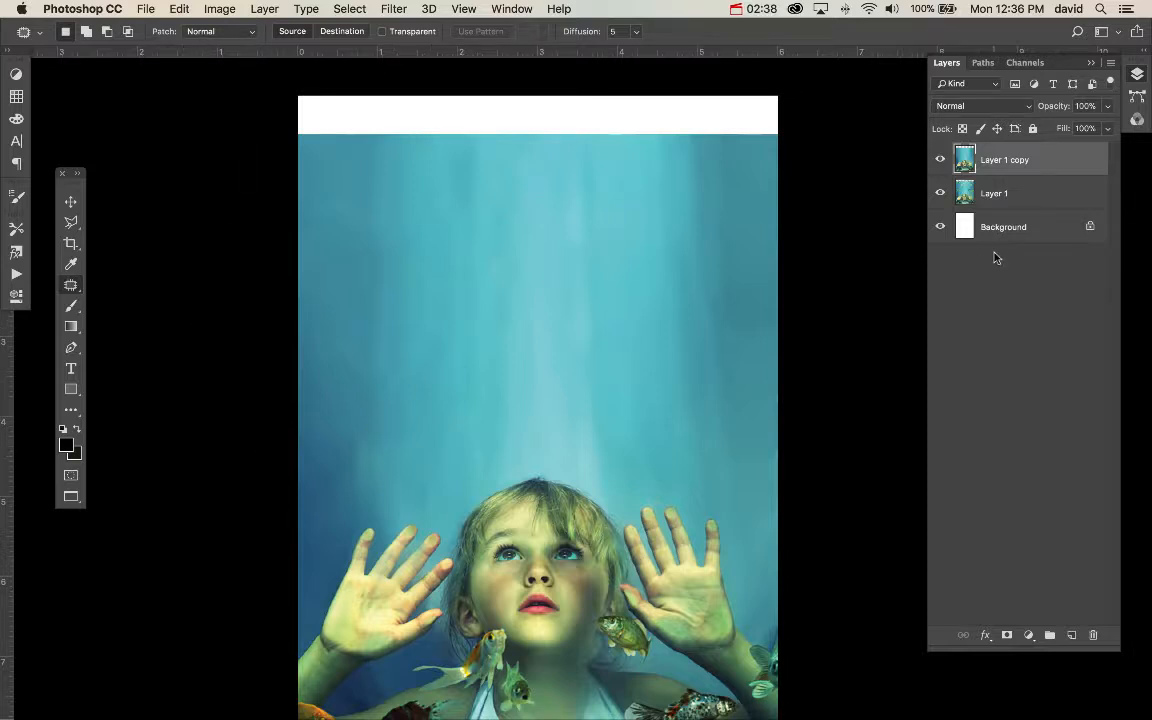
# - Hide the Layer 1 copy layer and make the original Layer 1 active
pyautogui.press('super+minus')
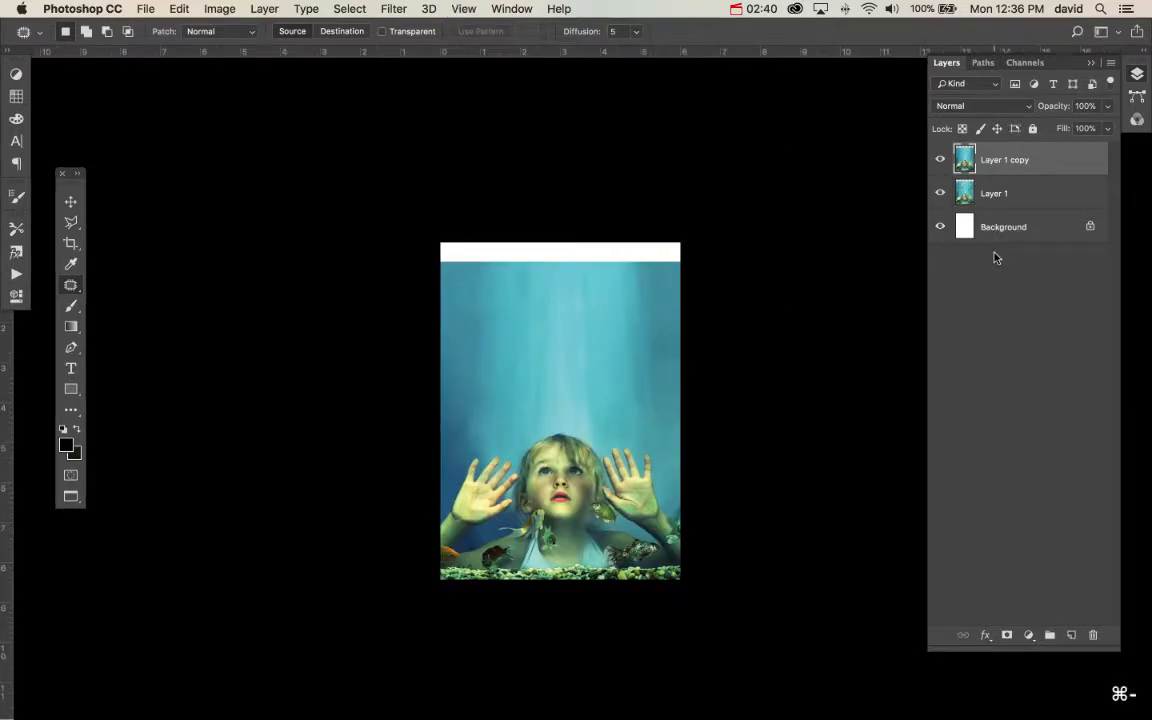
pyautogui.click(940, 159)
pyautogui.click(960, 196)
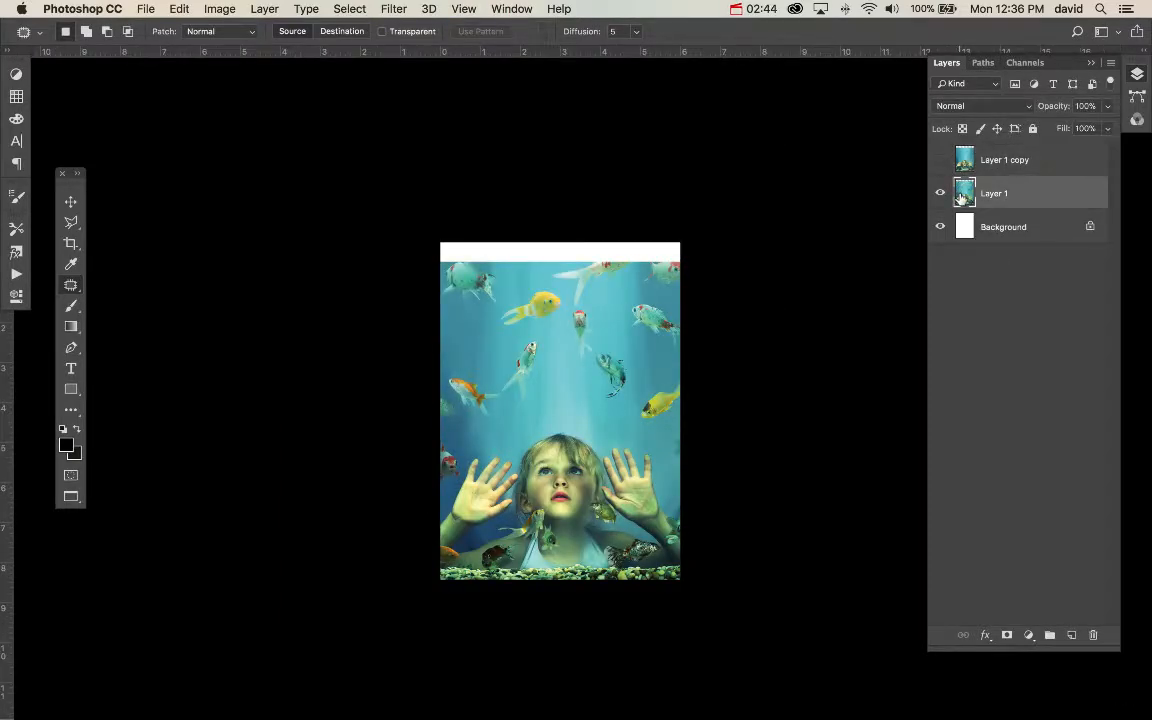
# - Stretch Layer 1 upward past the canvas with Content-Aware Scale to about 278% of its height
pyautogui.click(228, 35)
pyautogui.click(224, 31)
pyautogui.click(179, 9)
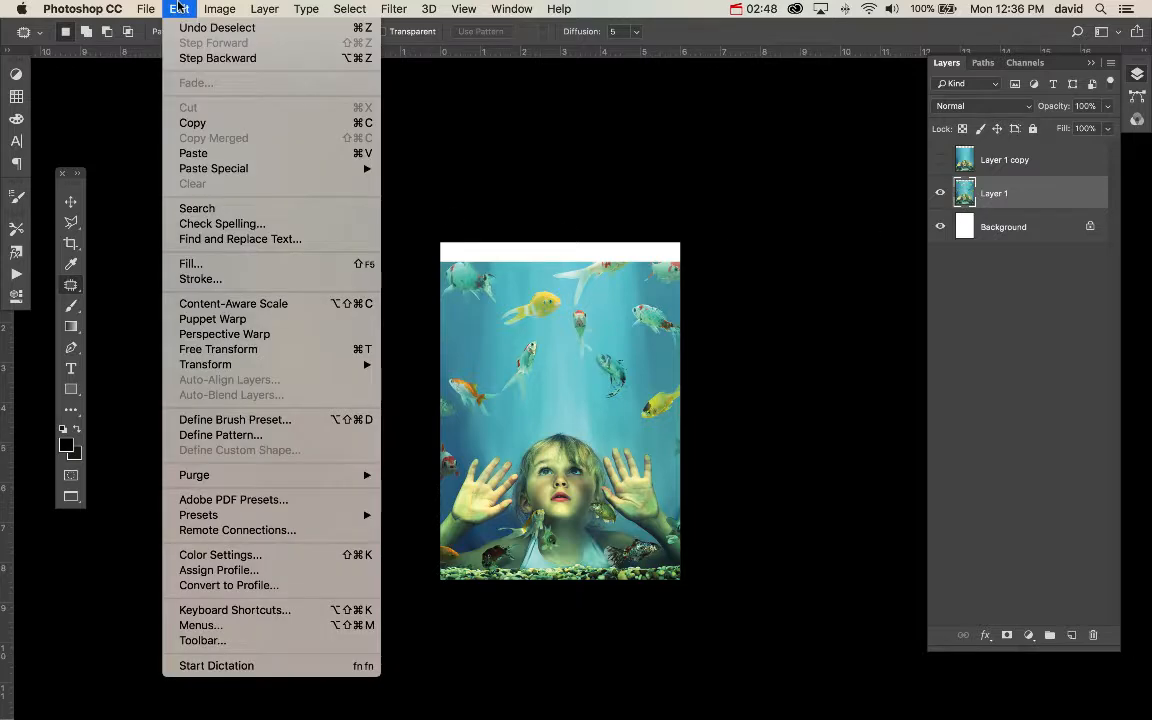
pyautogui.click(245, 305)
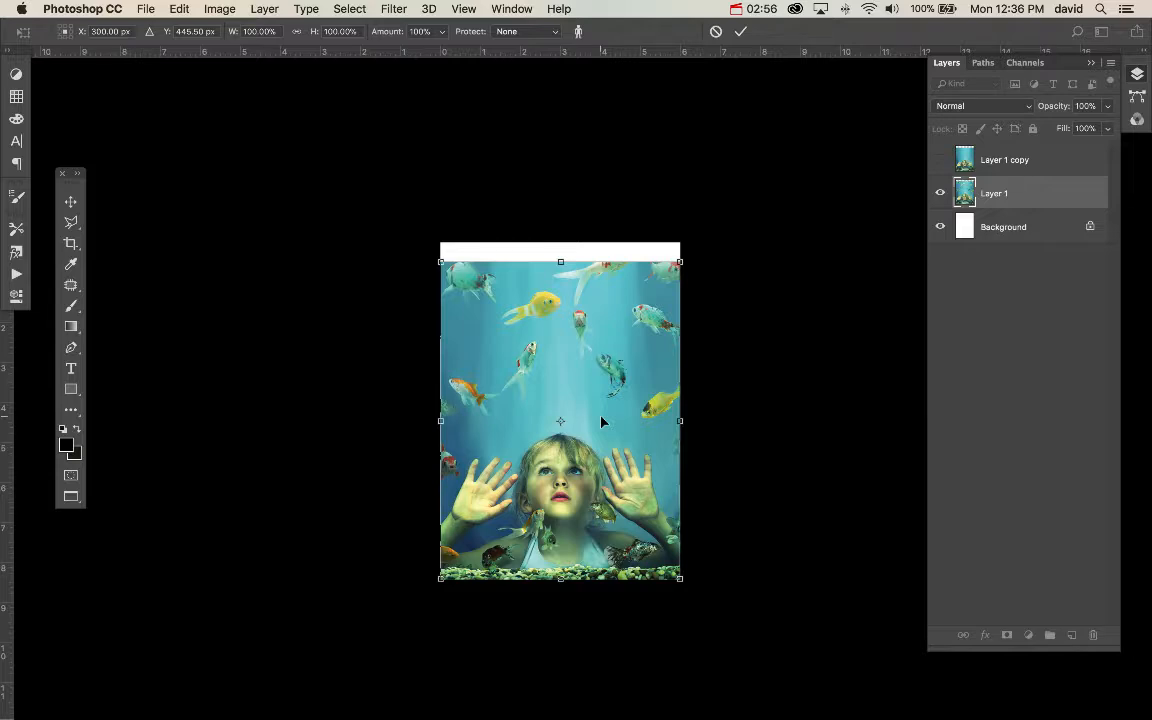
pyautogui.press('super+minus')
pyautogui.moveTo(567, 303); pyautogui.dragTo(604, 68)
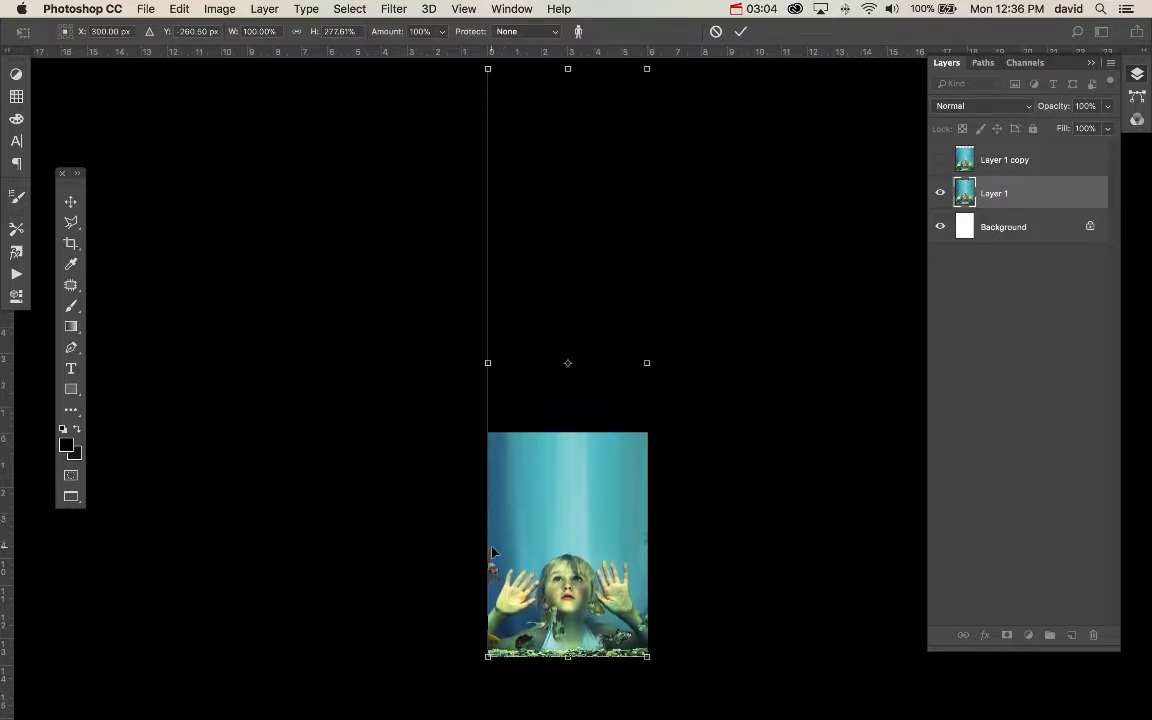
pyautogui.press('Return')
# - Patch out the red and white fish at the left edge of the stretched Layer 1 with clear water from above
pyautogui.press('j')
pyautogui.press('super+equal')
pyautogui.press('super+equal')
pyautogui.press('super+equal')
pyautogui.press('super+equal')
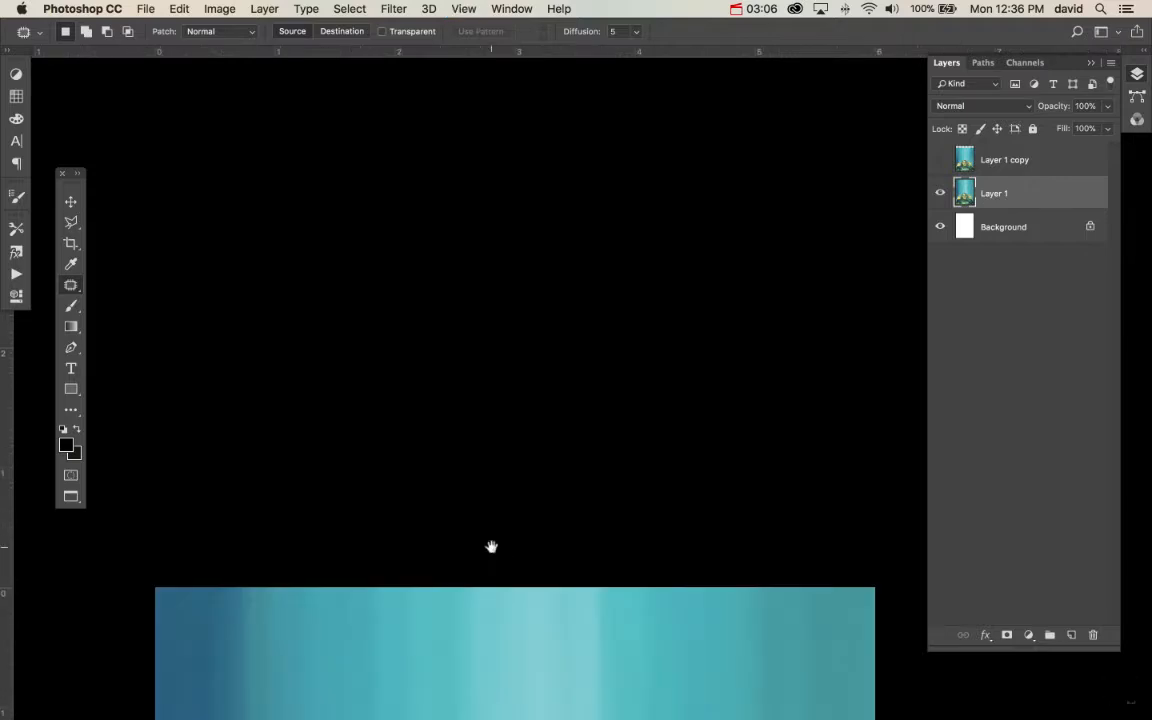
pyautogui.scroll(-10, 491, 546)
pyautogui.press('super+minus')
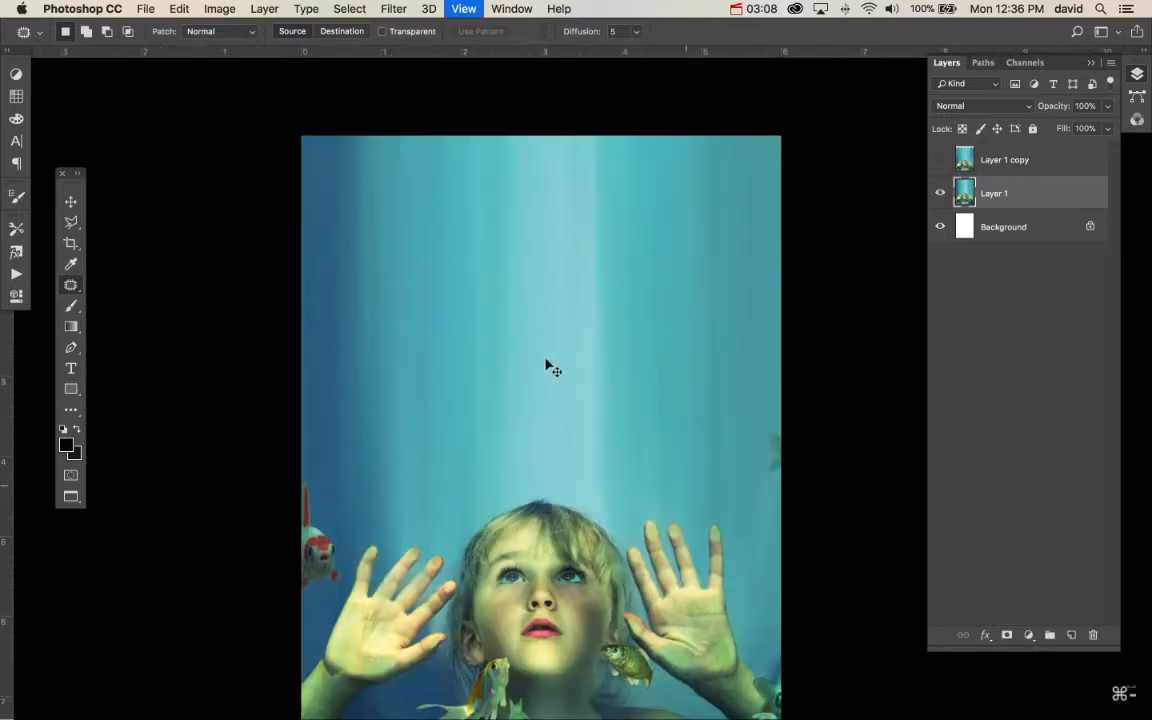
pyautogui.moveTo(586, 442); pyautogui.dragTo(571, 352)
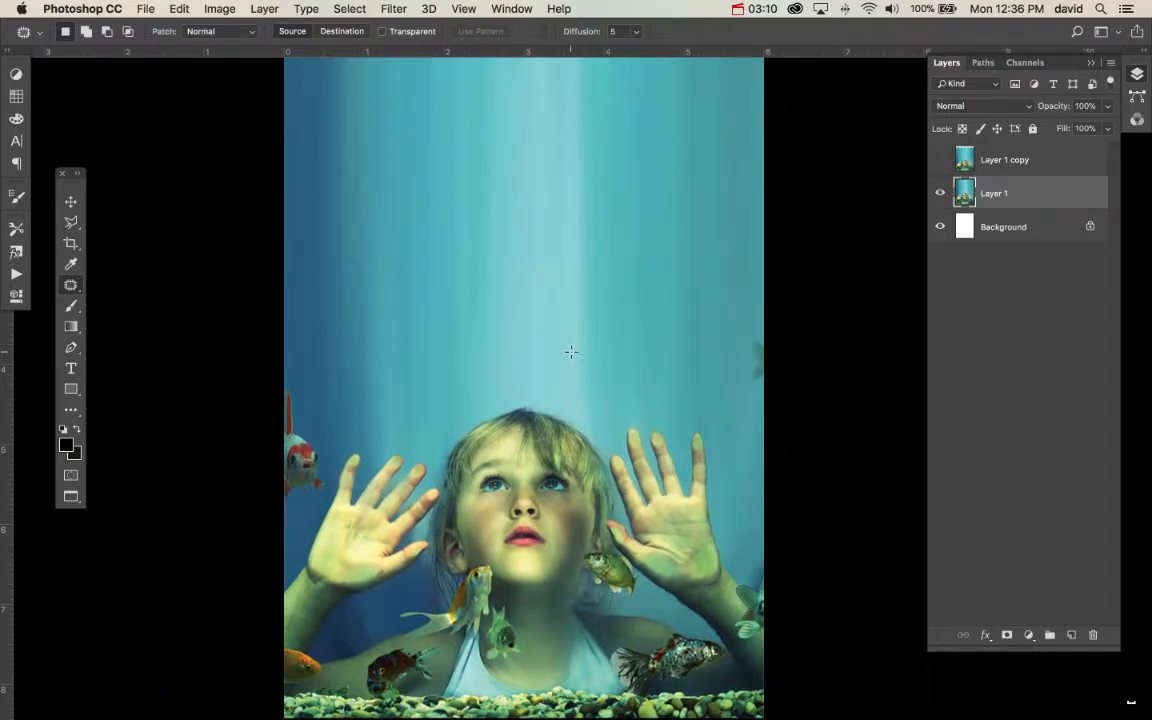
pyautogui.moveTo(331, 490)
pyautogui.mouseDown()
pyautogui.moveTo(260, 480)
pyautogui.moveTo(267, 322)
pyautogui.moveTo(312, 356)
pyautogui.moveTo(336, 477)
pyautogui.moveTo(317, 374)
pyautogui.moveTo(320, 298)
pyautogui.mouseUp()
pyautogui.press('super+d')
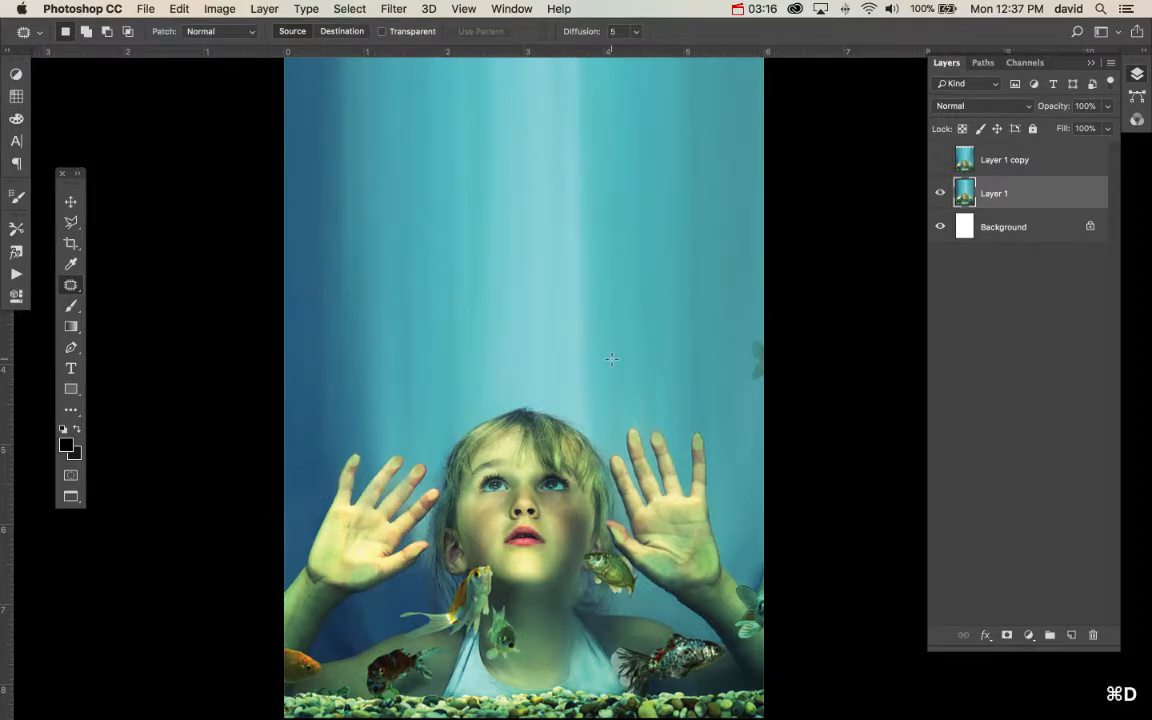
# - Patch out the faint fish at the right edge of the stretched Layer 1 with clear water from above
pyautogui.moveTo(727, 344)
pyautogui.mouseDown()
pyautogui.moveTo(775, 292)
pyautogui.moveTo(783, 385)
pyautogui.mouseUp()
pyautogui.moveTo(758, 364); pyautogui.dragTo(768, 216)
pyautogui.press('super+d')
pyautogui.press('super+minus')
pyautogui.press('super+minus')
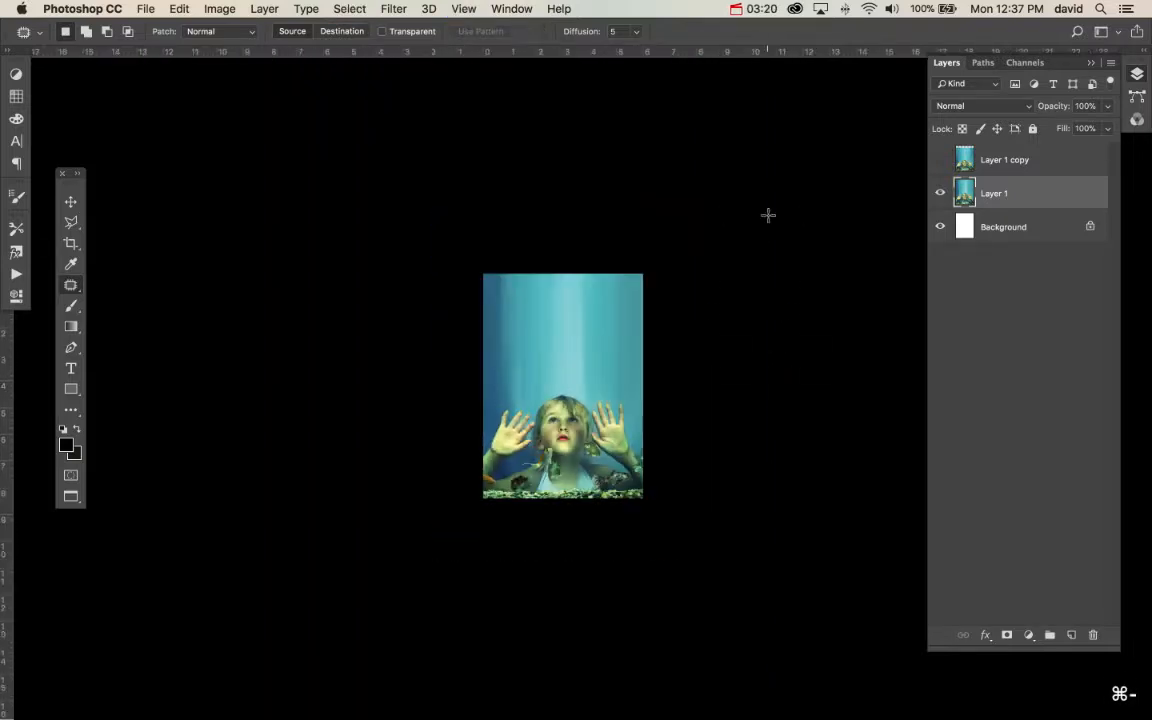
pyautogui.press('super+equal')
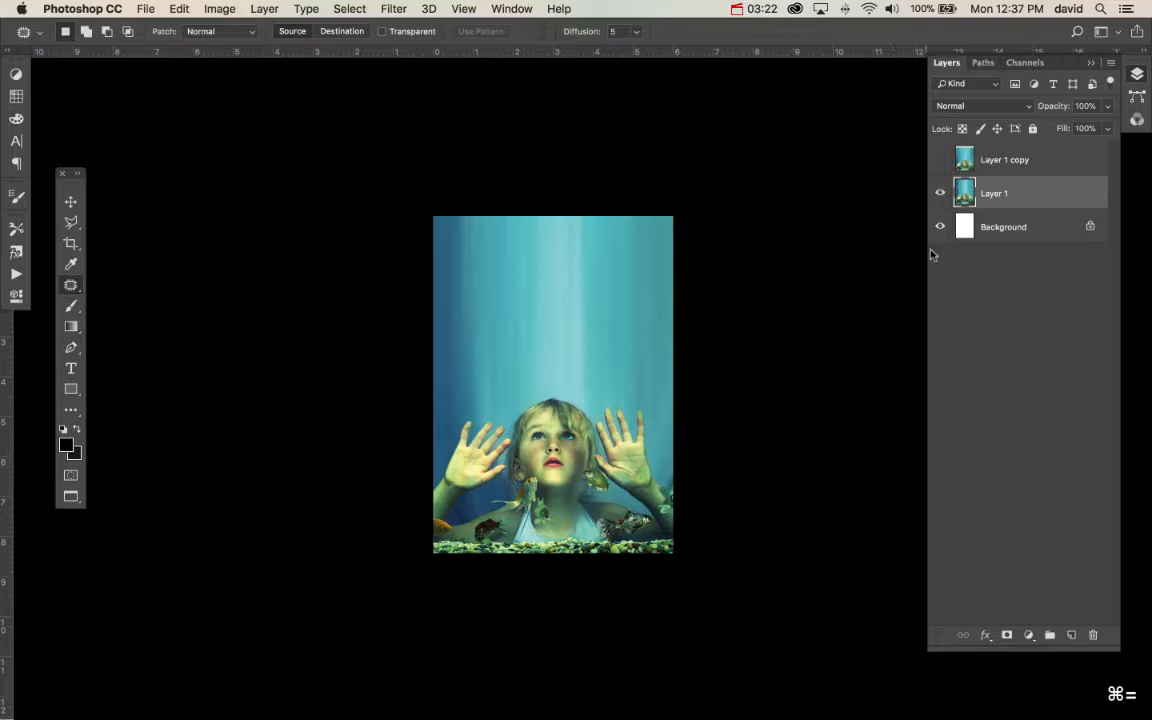
# - Undo the patches and the Content-Aware Scale stretch on Layer 1
pyautogui.press('super+alt+z')
pyautogui.press('super+alt+z')
pyautogui.press('super+alt+z')
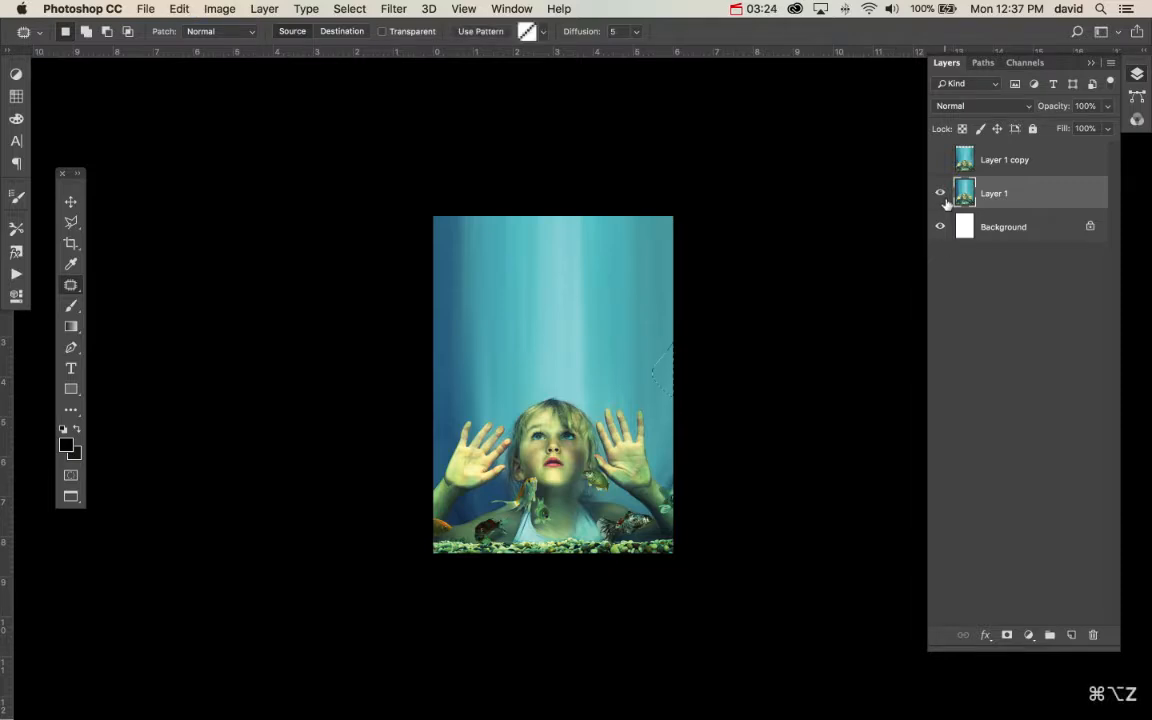
pyautogui.press('super+alt+z')
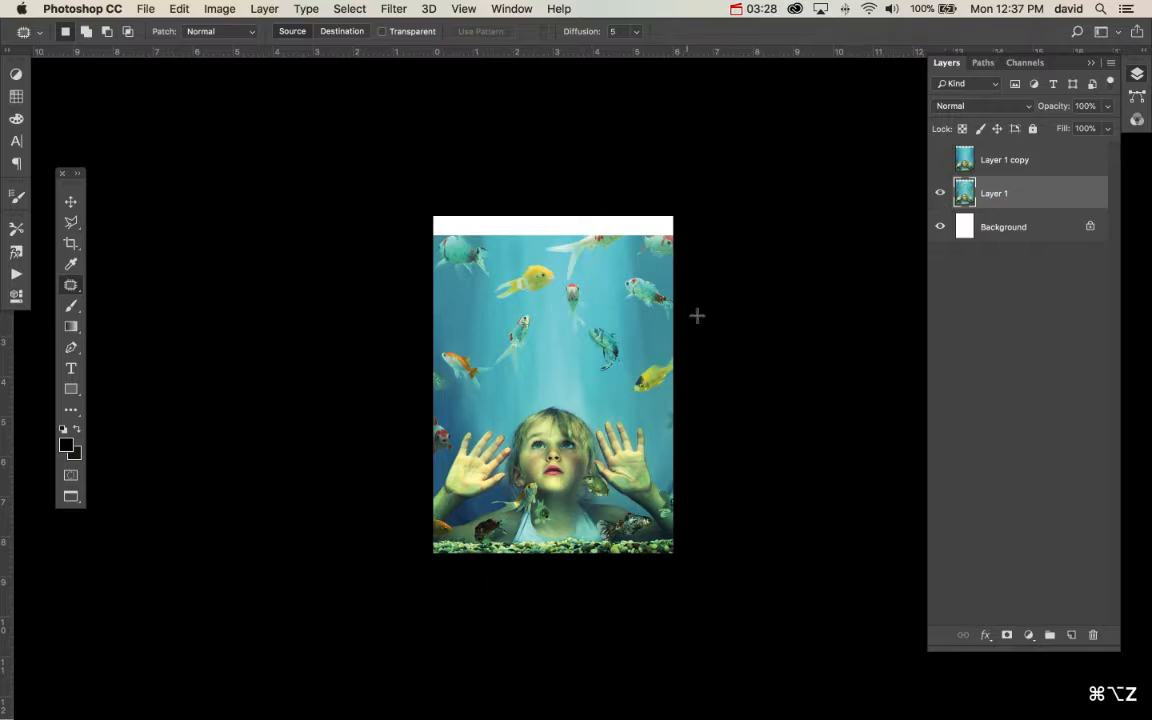
# - Duplicate Layer 1 and hide the original layer beneath the new copy
pyautogui.press('super+j')
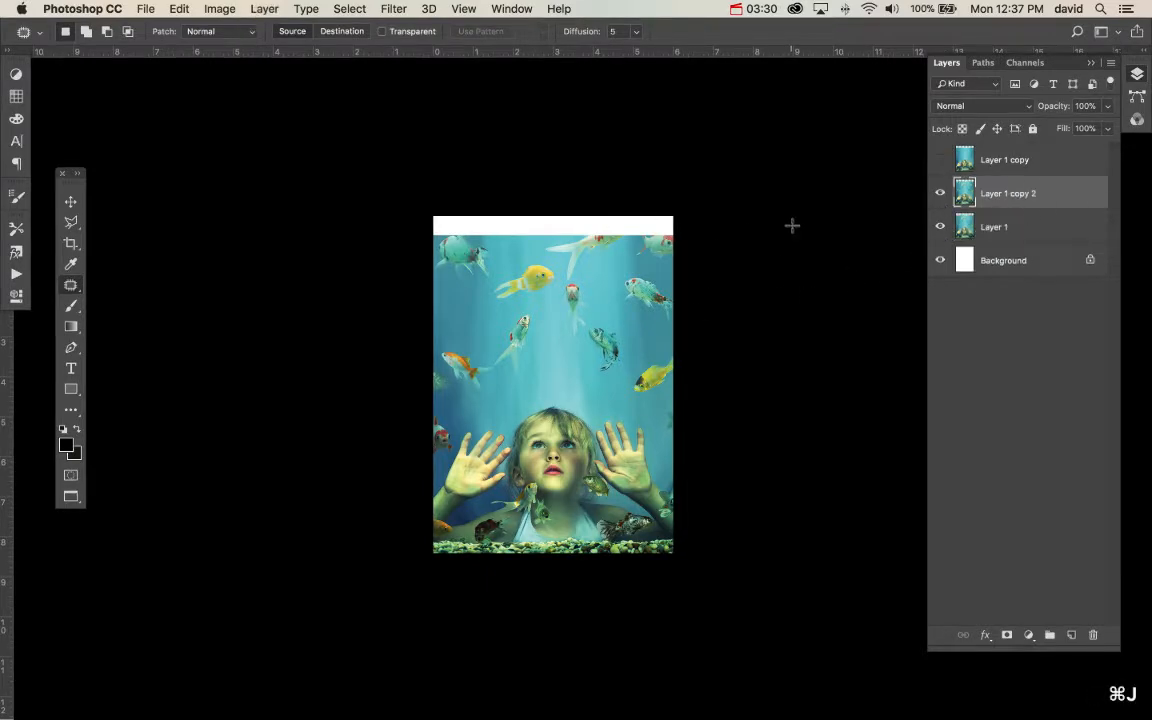
pyautogui.click(940, 227)
# - Squash Layer 1 copy 2 vertically with Content-Aware Scale, lowering its upper edge about a third of the way down the canvas
pyautogui.click(221, 8)
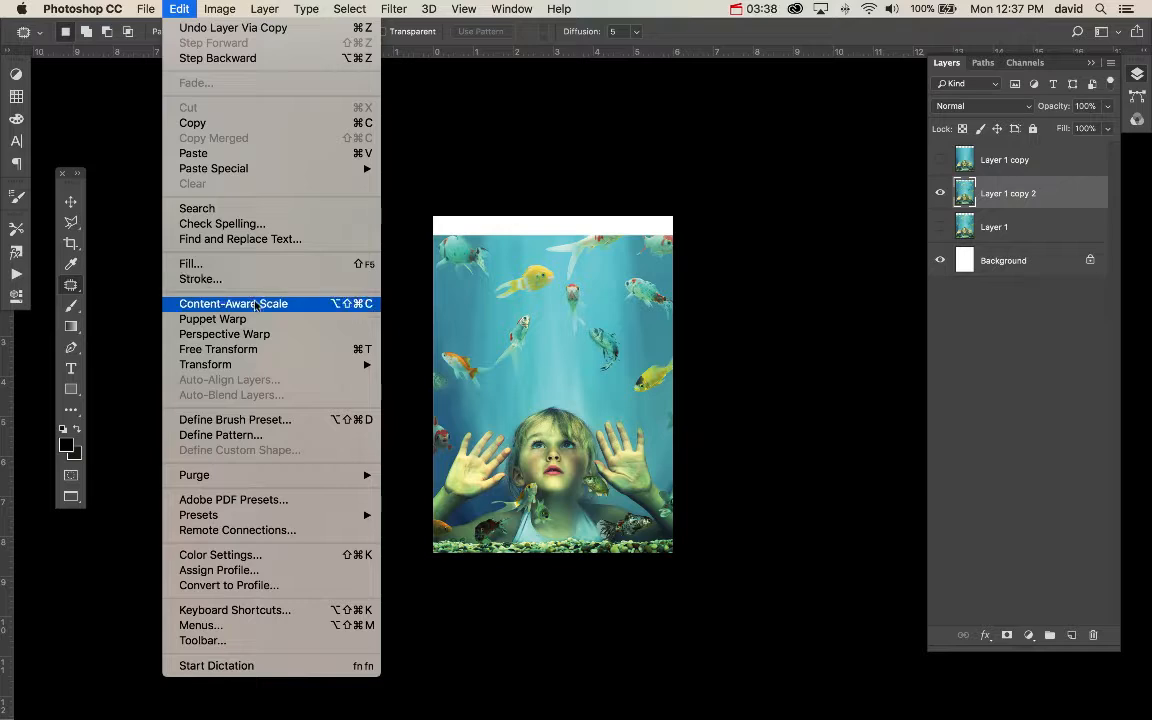
pyautogui.click(256, 302)
pyautogui.moveTo(555, 236); pyautogui.dragTo(557, 334)
pyautogui.press('Return')
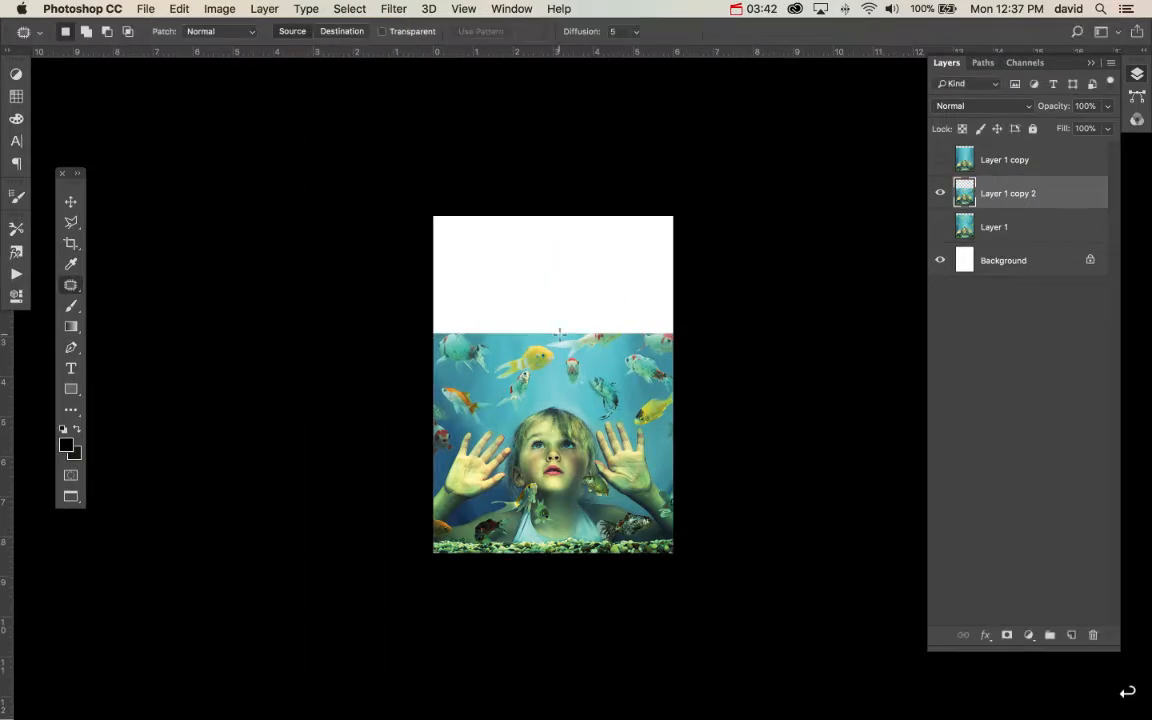
pyautogui.press('super+equal')
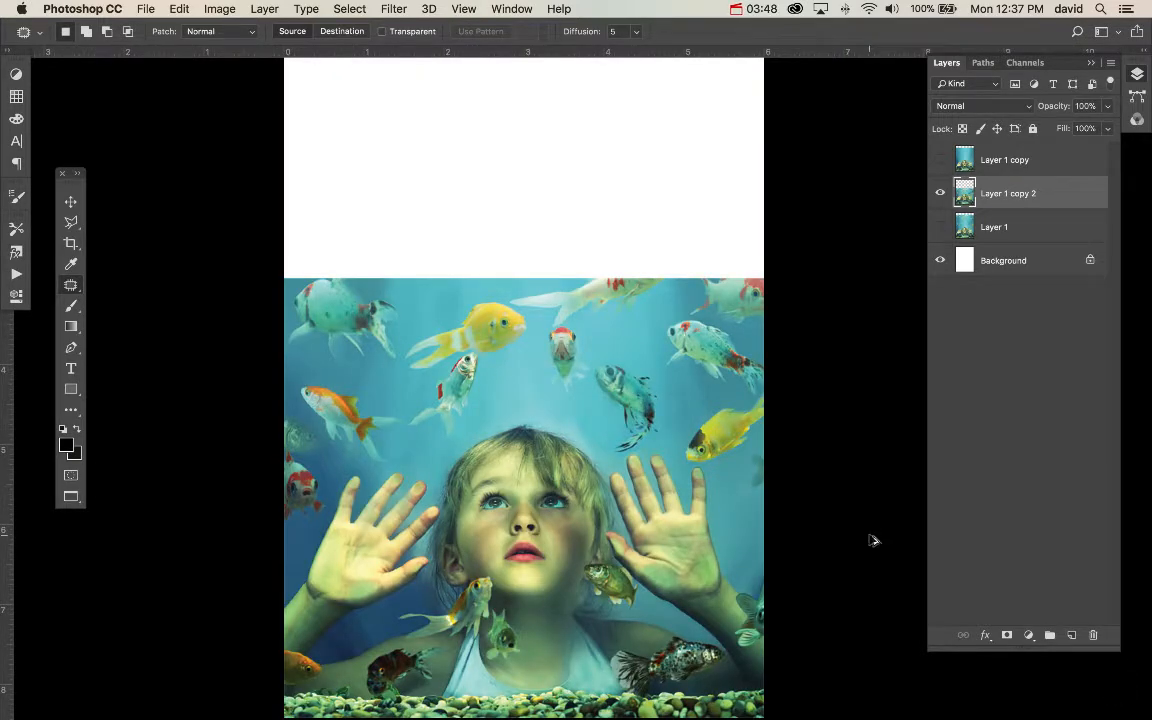
pyautogui.press('super+alt+shift+c')
pyautogui.moveTo(526, 279); pyautogui.dragTo(553, 217)
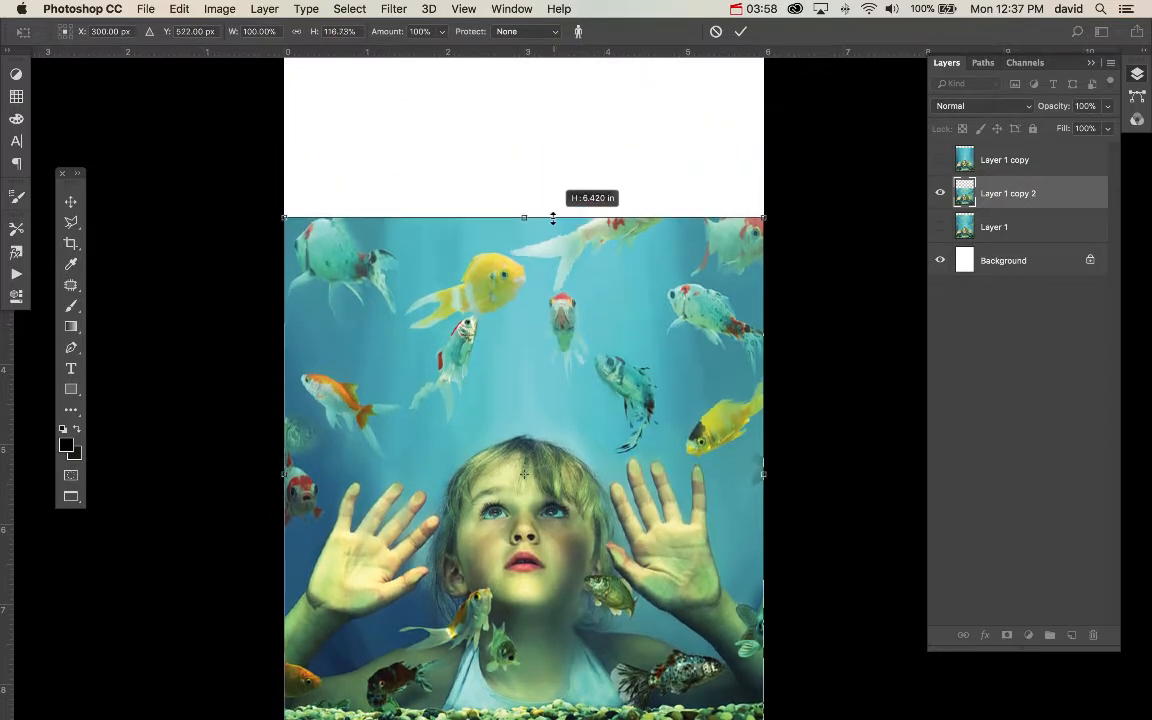
pyautogui.press('Escape')
# - Hide Layer 1 copy 2, show the original Layer 1 and make it active
pyautogui.click(940, 193)
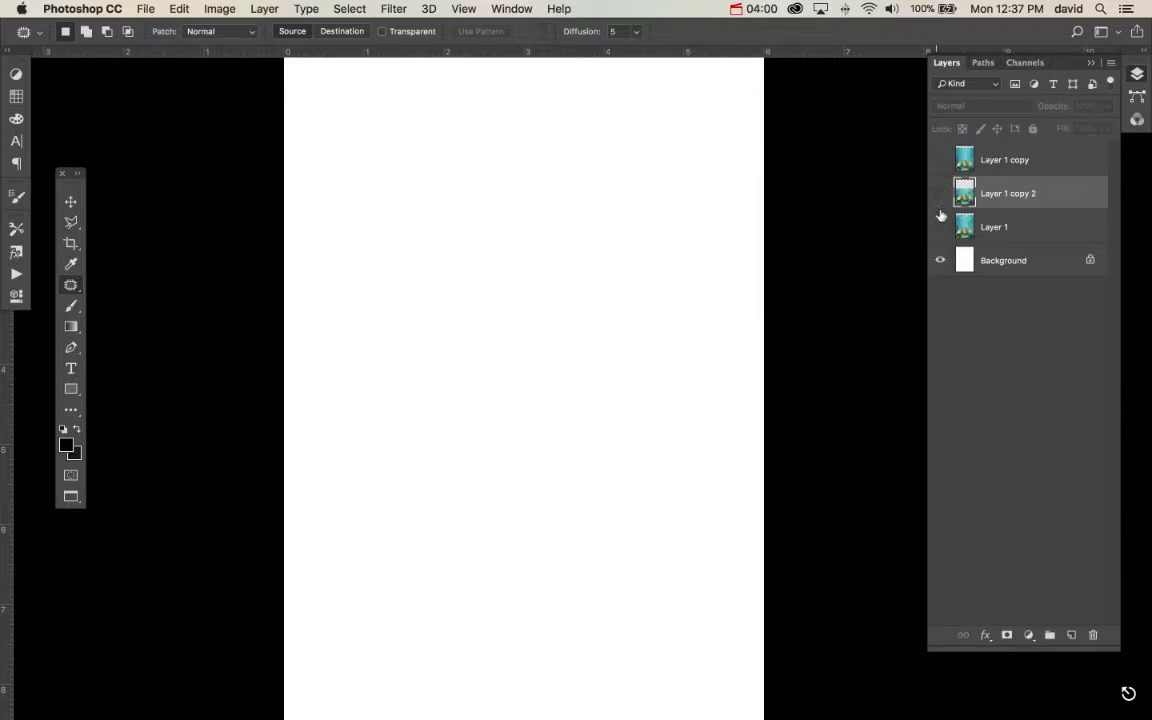
pyautogui.click(940, 227)
pyautogui.click(978, 236)
# - Stretch Layer 1 upward past the canvas with Content-Aware Scale to about 220% of its height
pyautogui.press('super+minus')
pyautogui.press('super+minus')
pyautogui.press('super+minus')
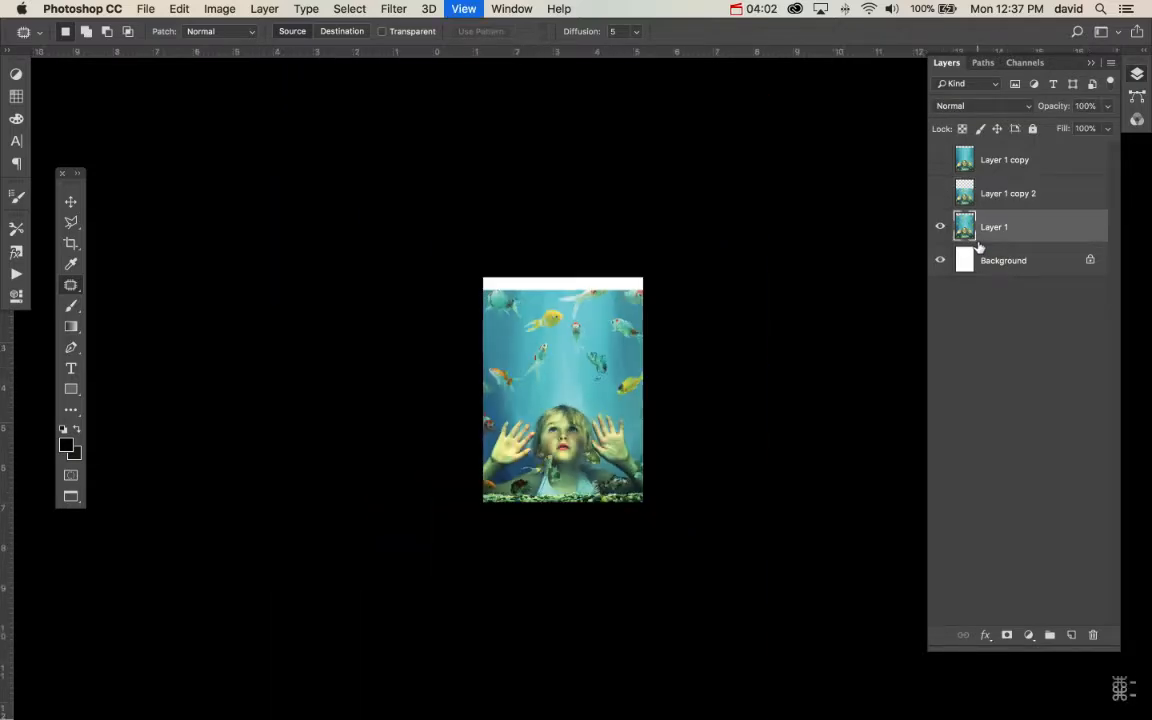
pyautogui.press('super+alt+shift+c')
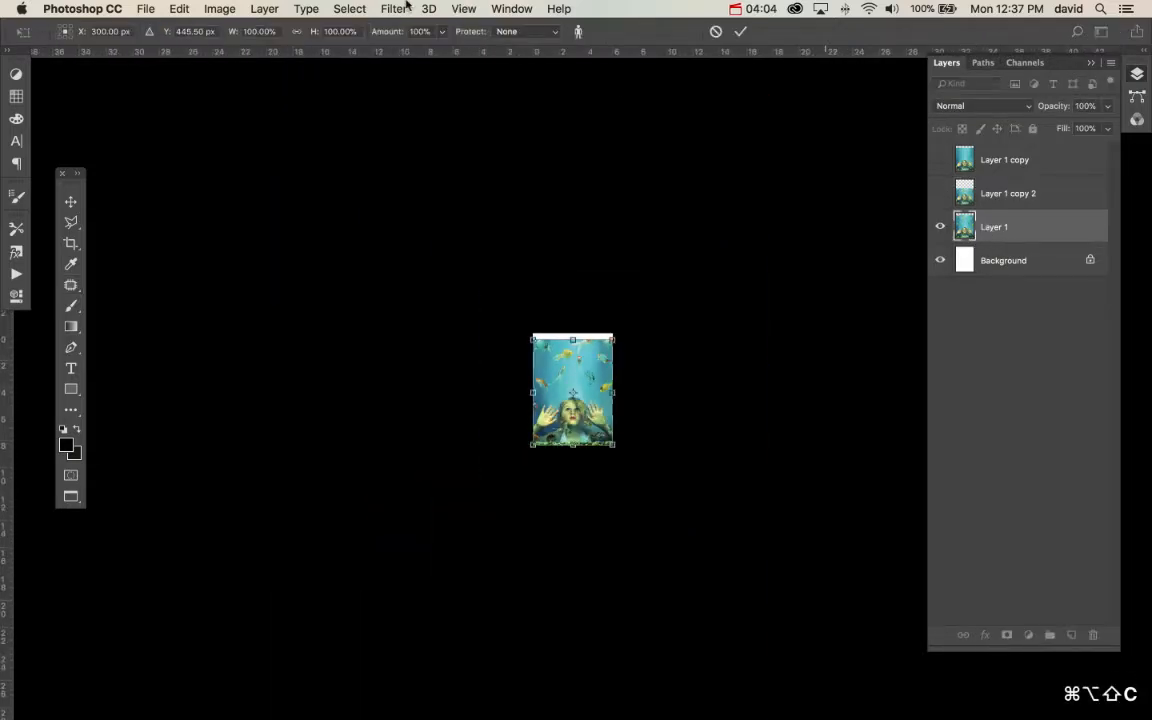
pyautogui.press('Escape')
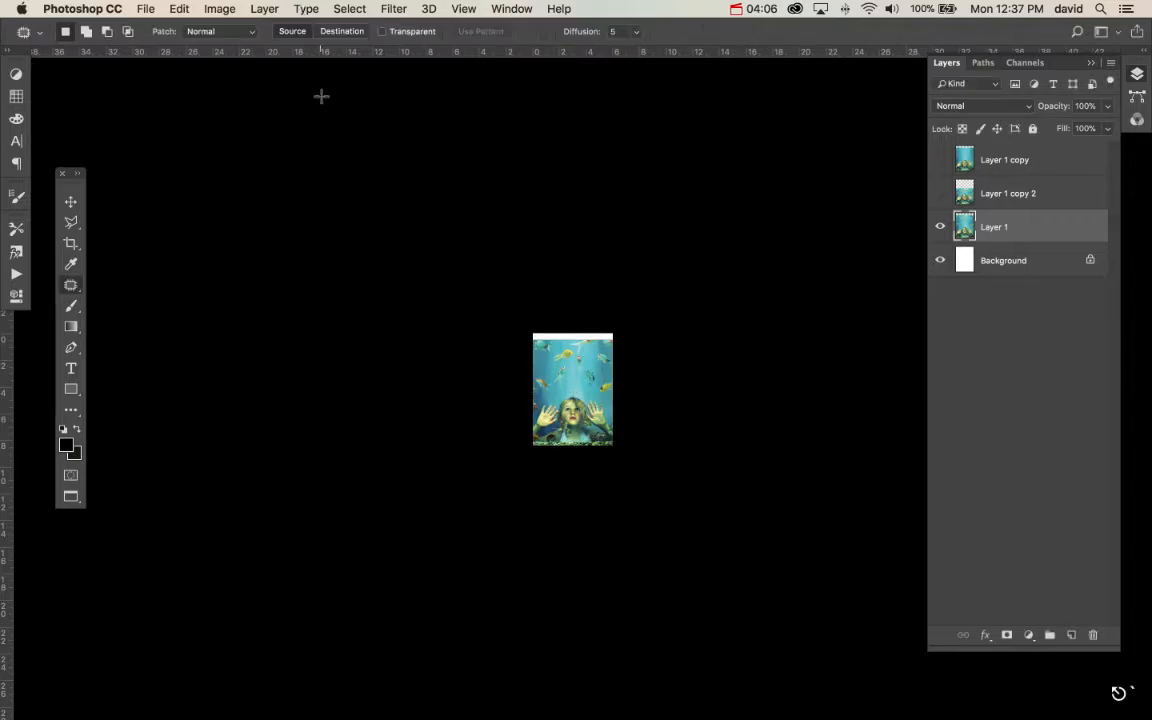
pyautogui.click(174, 8)
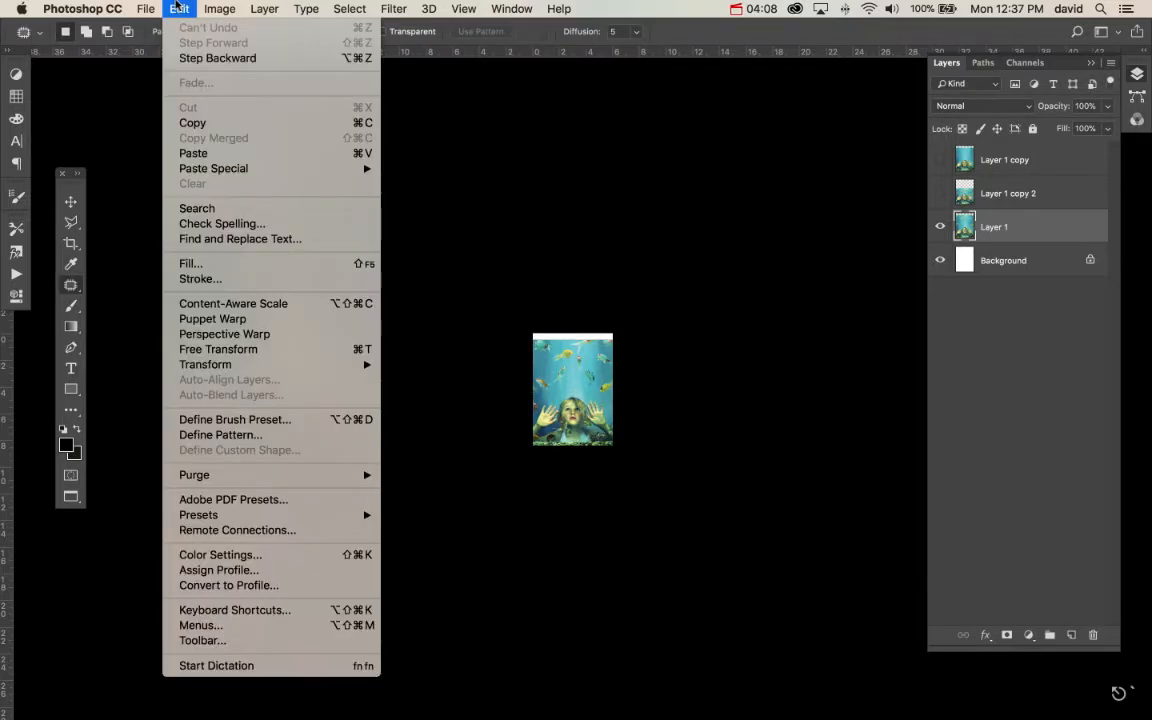
pyautogui.click(240, 301)
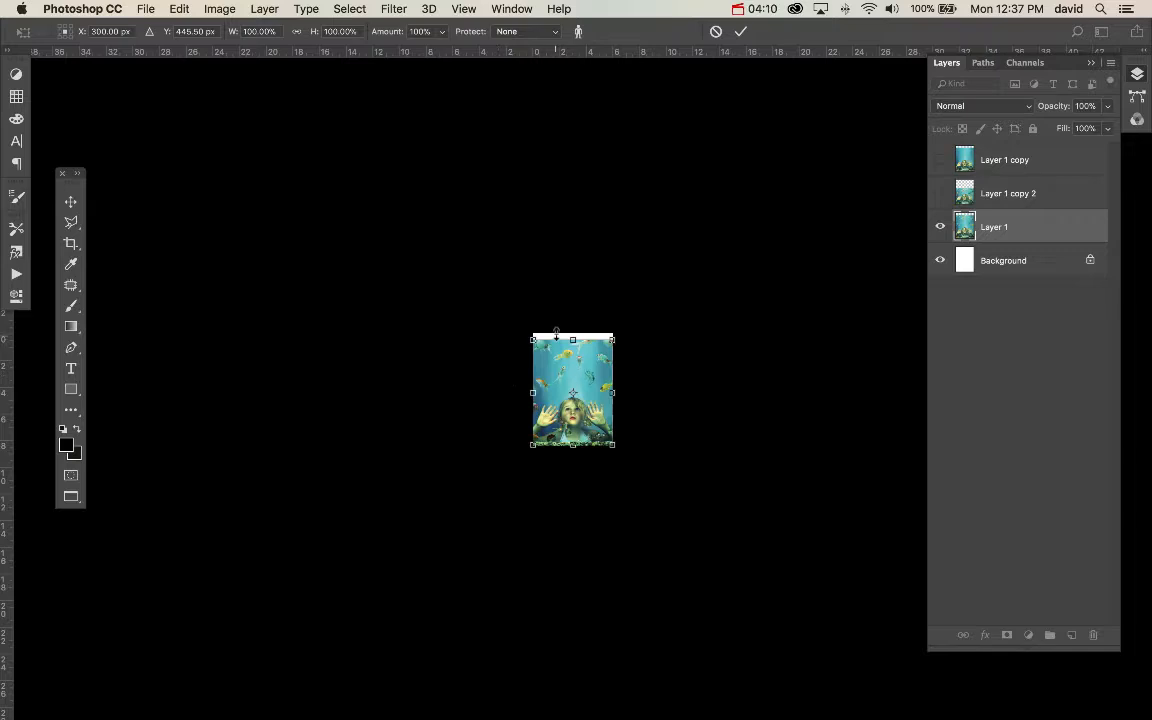
pyautogui.moveTo(574, 328); pyautogui.dragTo(623, 213)
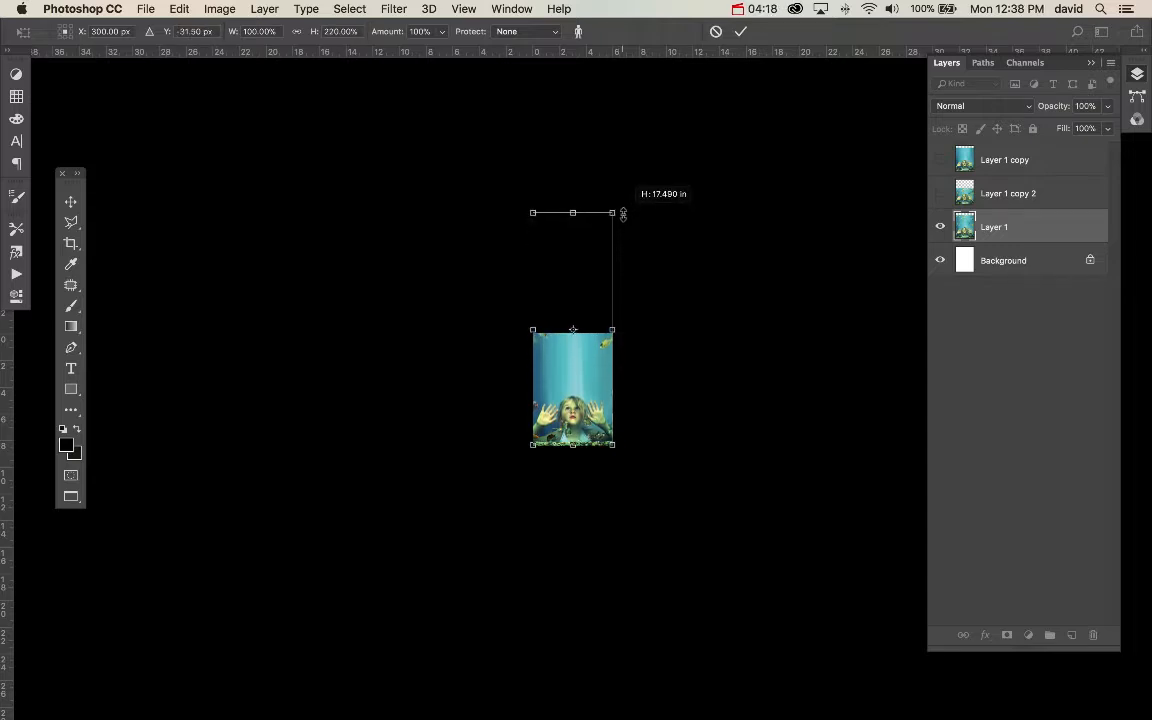
pyautogui.press('Return')
# - Outline the yellow fish in the photo's upper right corner and patch it with clear water from below
pyautogui.press('super+equal')
pyautogui.press('super+equal')
pyautogui.press('super+equal')
pyautogui.press('super+equal')
pyautogui.press('super+equal')
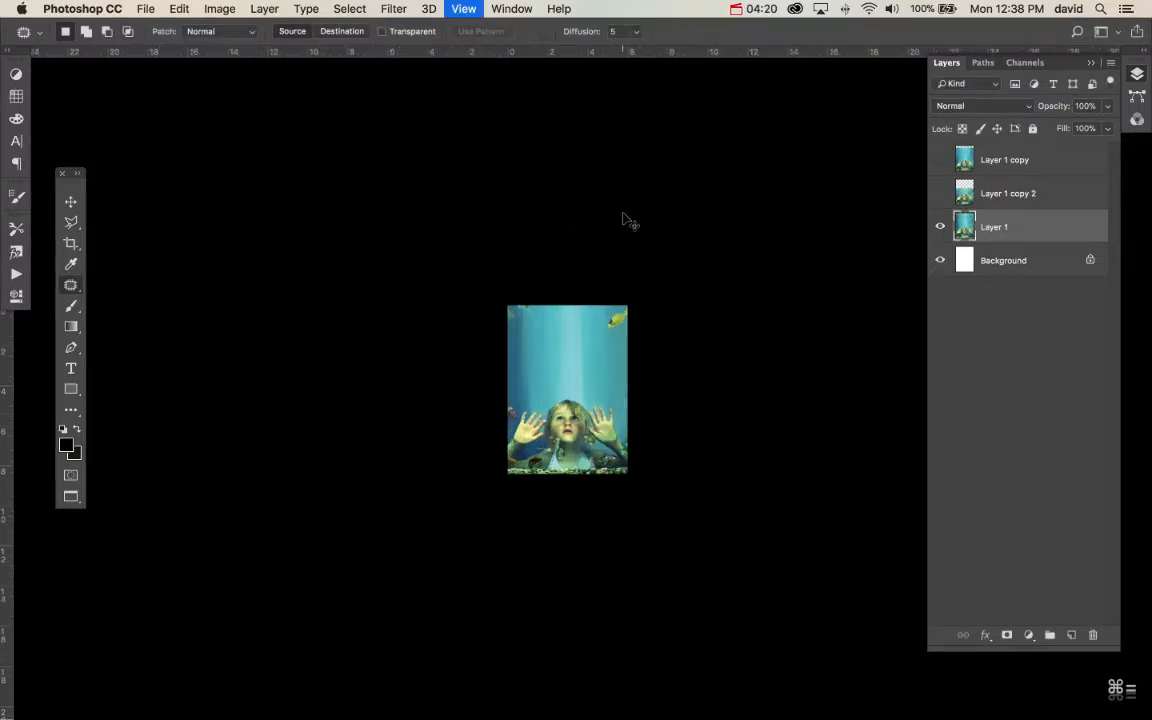
pyautogui.press('space')
pyautogui.moveTo(621, 216); pyautogui.dragTo(613, 325)
pyautogui.press('super+r')
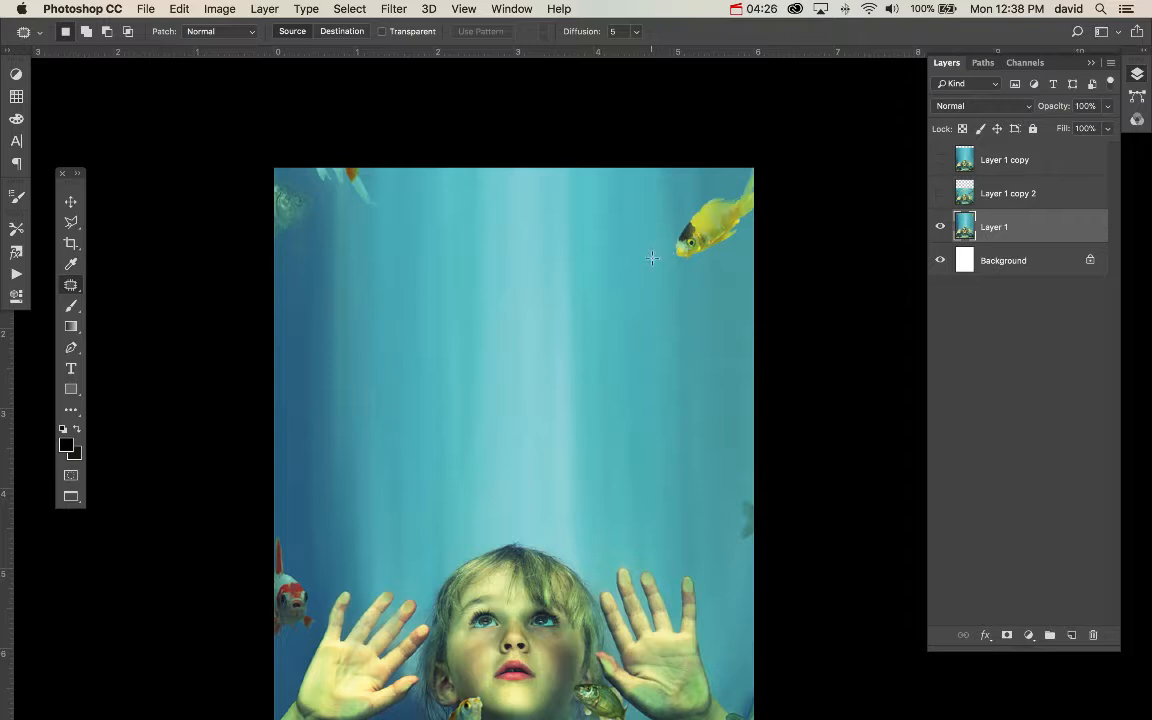
pyautogui.moveTo(798, 170); pyautogui.dragTo(640, 150)
pyautogui.moveTo(720, 247); pyautogui.dragTo(709, 349)
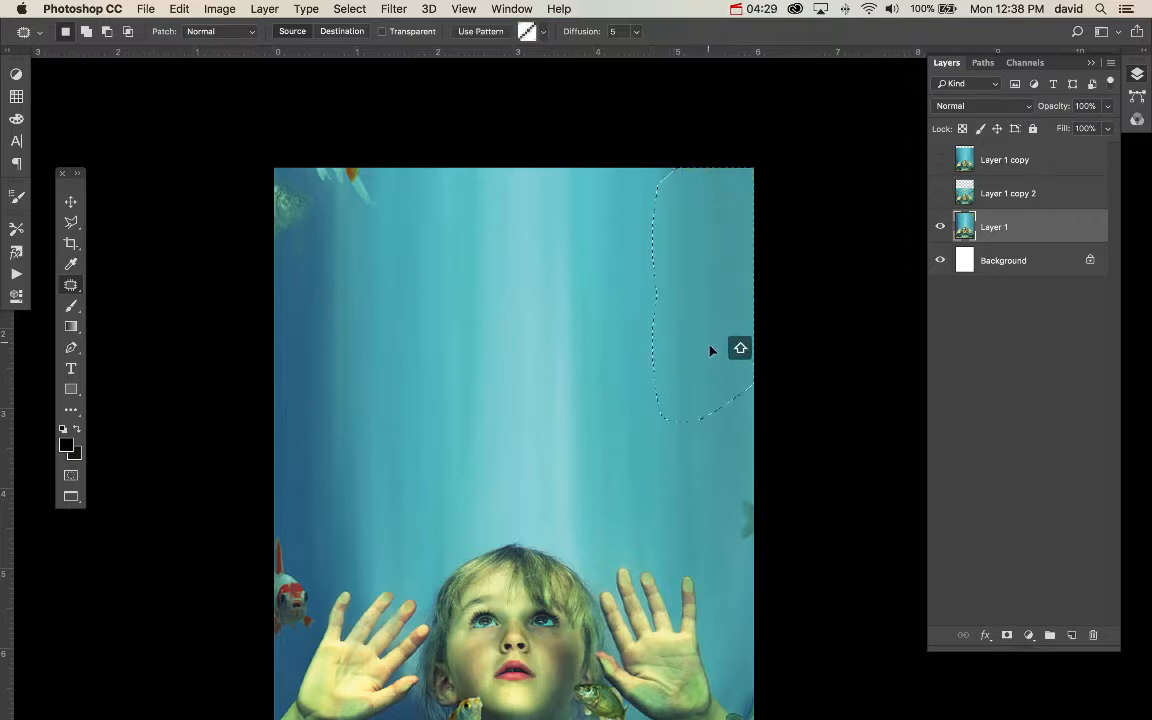
pyautogui.press('super+d')
# - Outline the green and orange-white fish in the photo's upper left corner and patch them with clear water from below
pyautogui.moveTo(240, 160); pyautogui.dragTo(393, 254)
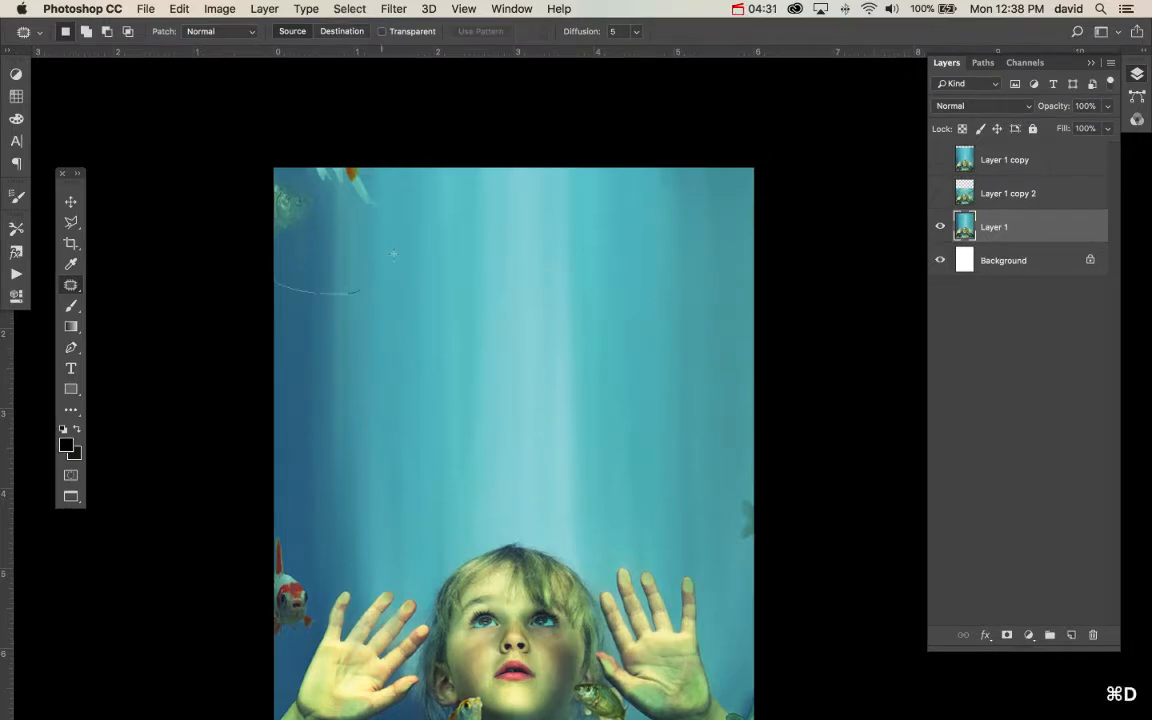
pyautogui.moveTo(296, 122); pyautogui.dragTo(284, 126)
pyautogui.moveTo(316, 199); pyautogui.dragTo(316, 328)
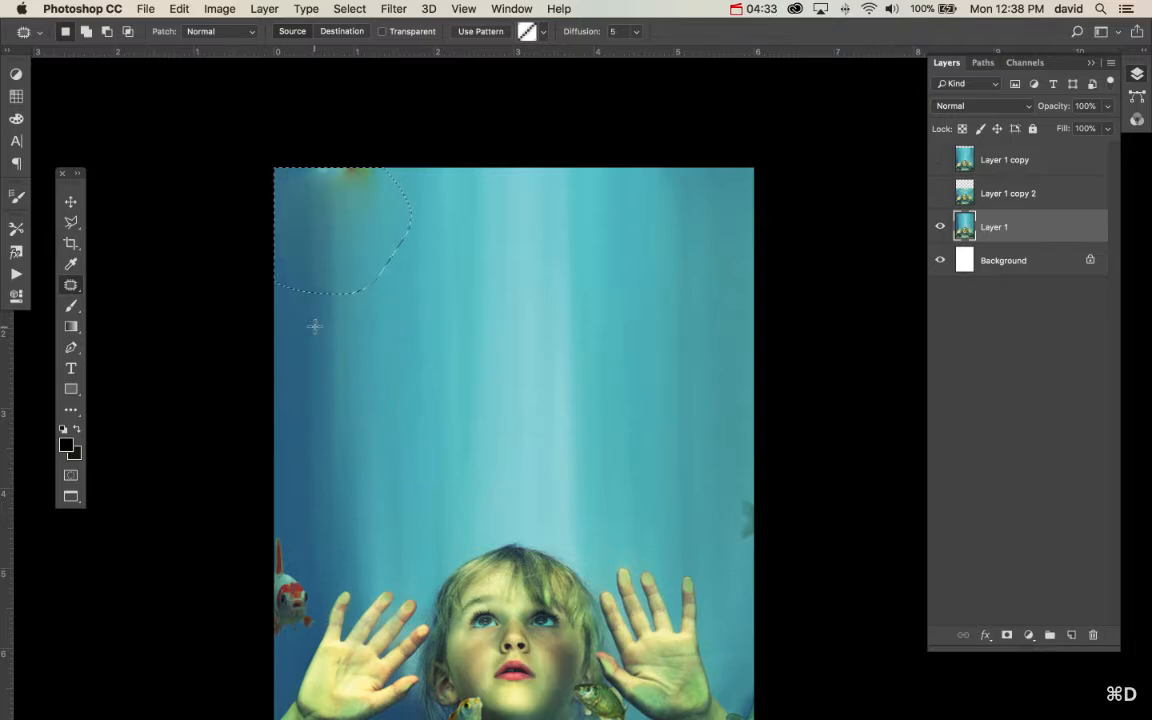
pyautogui.press('super+d')
# - Patch the leftover orange smudge along the upper edge near the left corner with clear water just below it
pyautogui.moveTo(430, 105); pyautogui.dragTo(376, 289)
pyautogui.press('super+d')
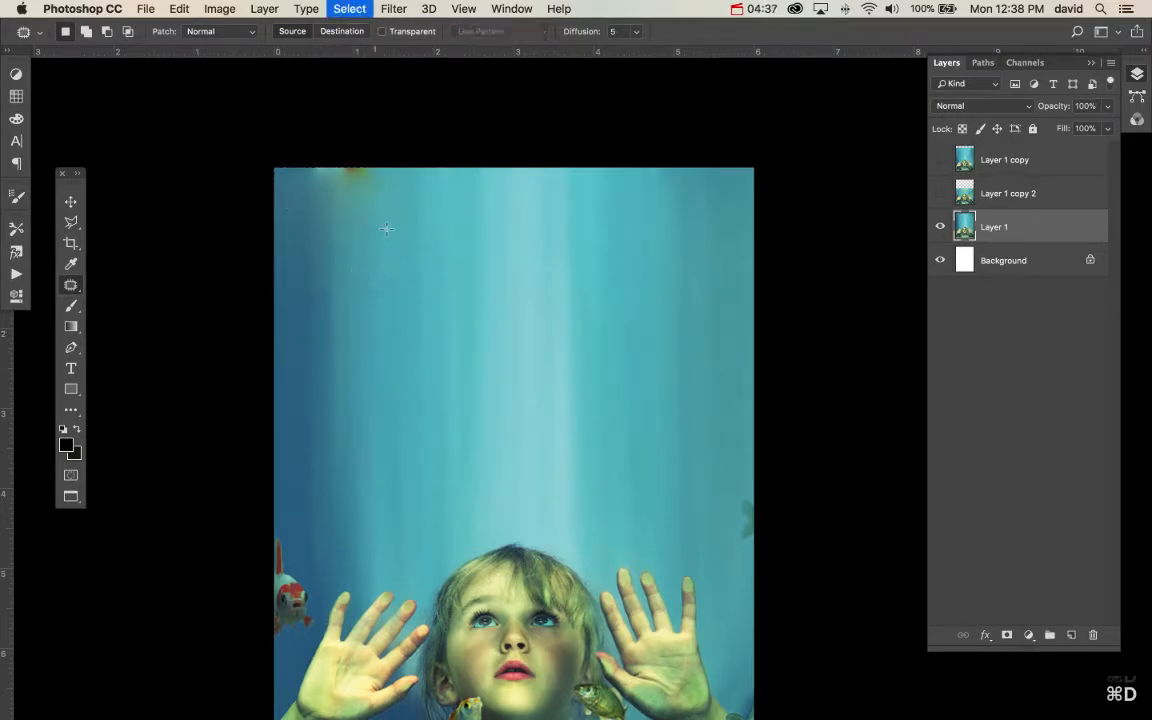
pyautogui.moveTo(391, 212)
pyautogui.mouseDown()
pyautogui.moveTo(306, 204)
pyautogui.moveTo(370, 150)
pyautogui.moveTo(431, 215)
pyautogui.moveTo(375, 247)
pyautogui.mouseUp()
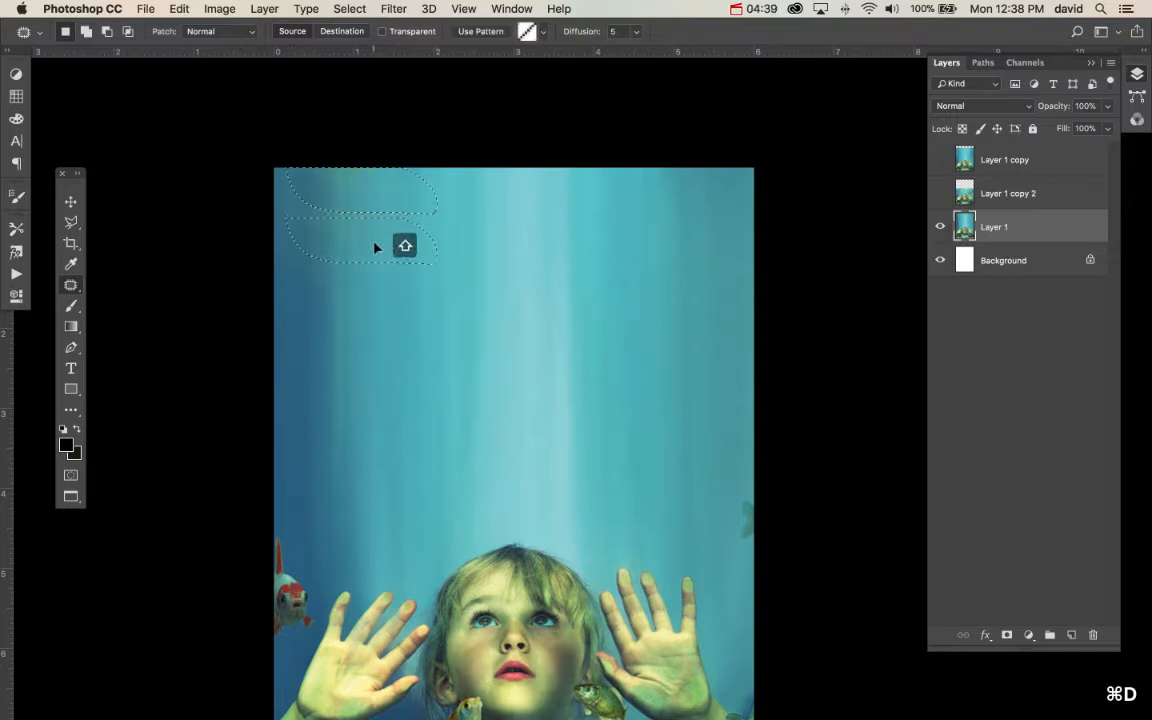
pyautogui.press('super+d')
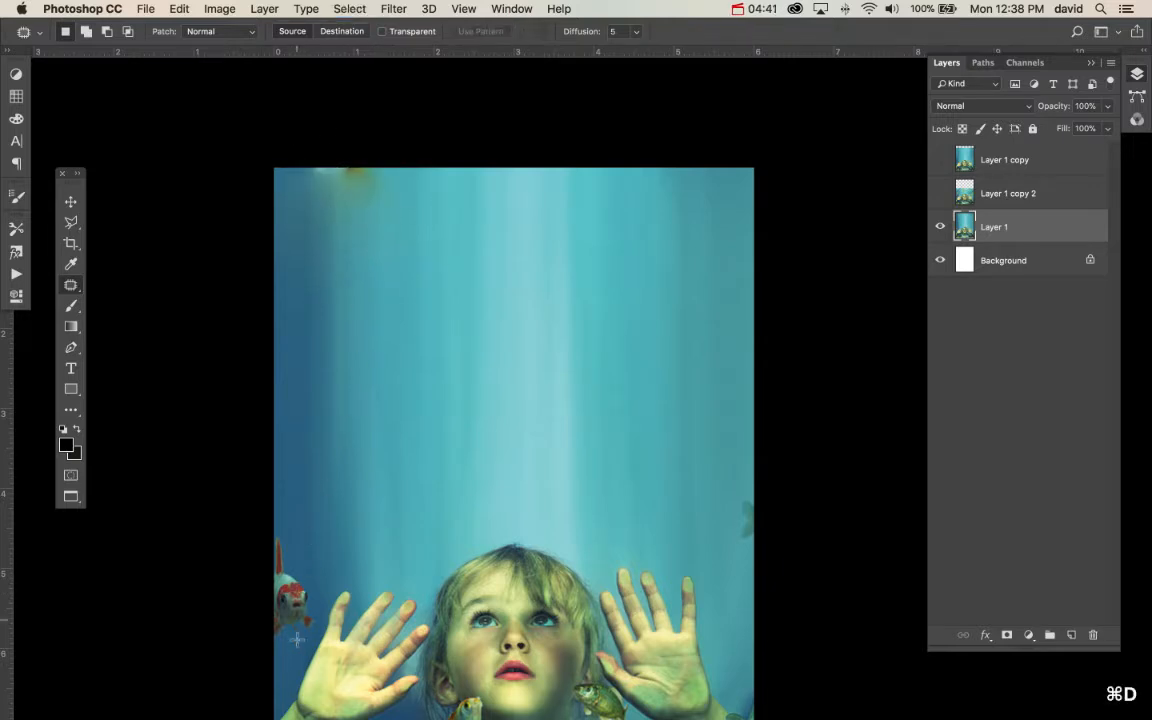
pyautogui.moveTo(314, 620); pyautogui.dragTo(301, 577)
pyautogui.moveTo(280, 517)
pyautogui.mouseDown()
pyautogui.moveTo(242, 624)
pyautogui.moveTo(247, 681)
pyautogui.mouseUp()
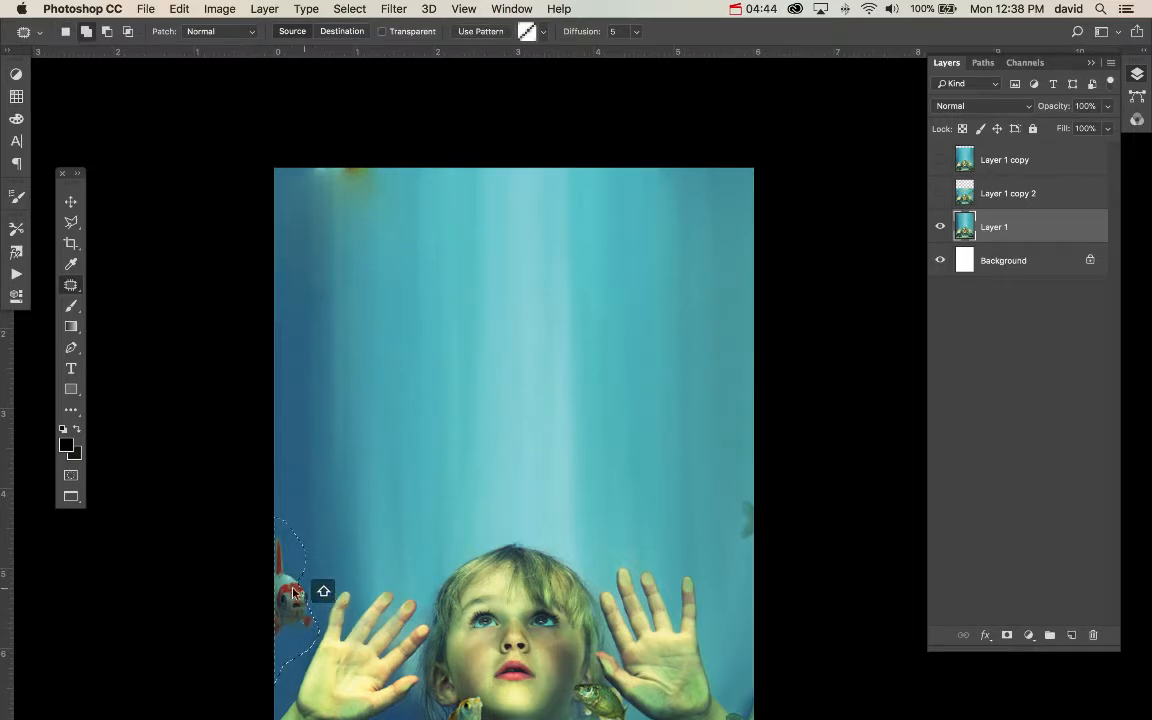
pyautogui.moveTo(293, 592); pyautogui.dragTo(298, 543)
pyautogui.press('super+d')
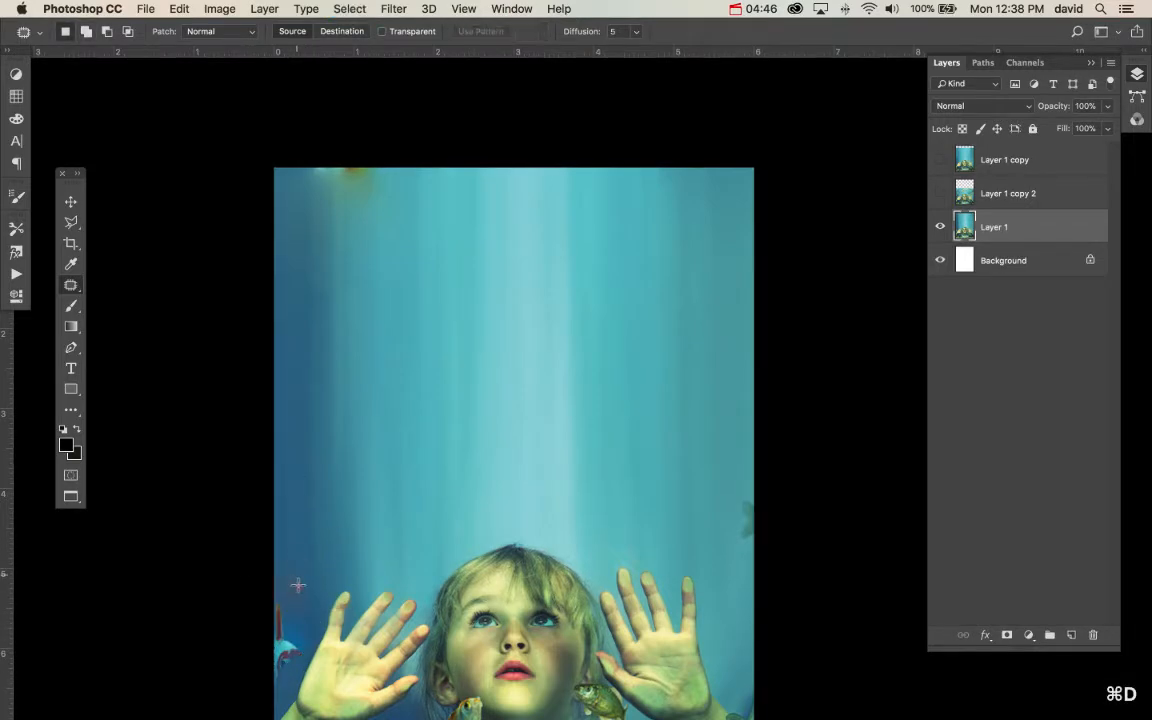
pyautogui.press('super+alt+z')
pyautogui.press('super+alt+z')
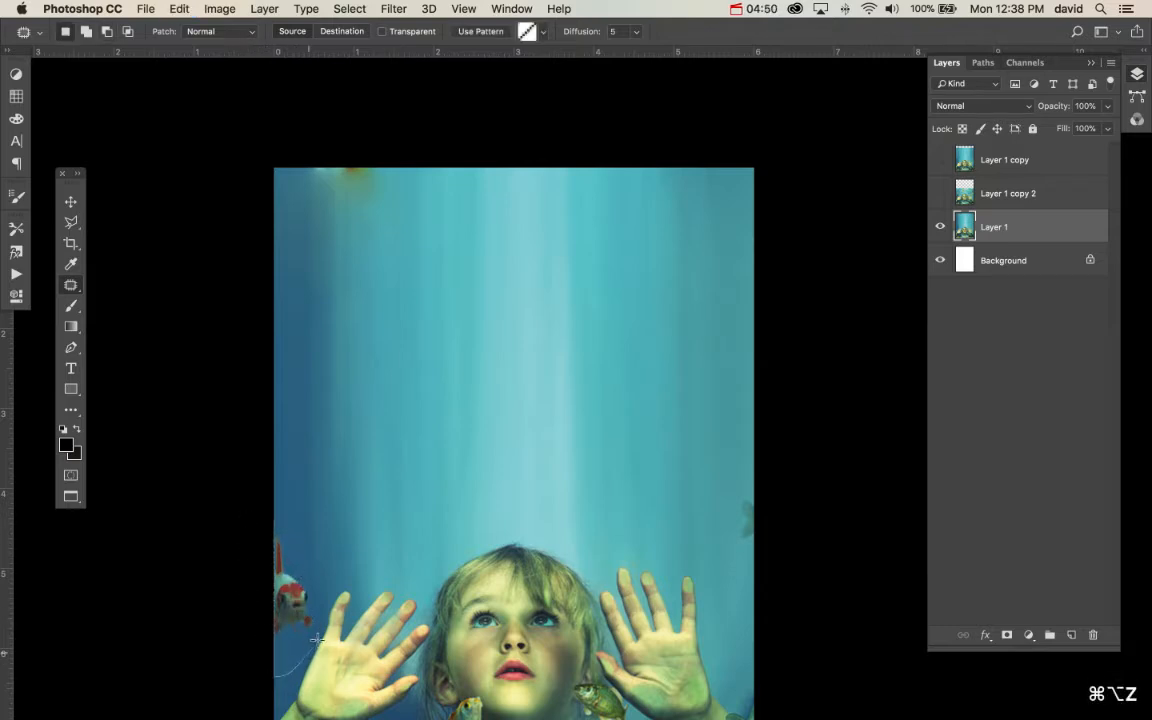
# - Outline the whole red and white fish at the photo's left edge beside the girl's hand and patch it with clear water from above
pyautogui.moveTo(317, 640)
pyautogui.mouseDown()
pyautogui.moveTo(293, 538)
pyautogui.moveTo(238, 462)
pyautogui.mouseUp()
pyautogui.moveTo(295, 616); pyautogui.dragTo(295, 461)
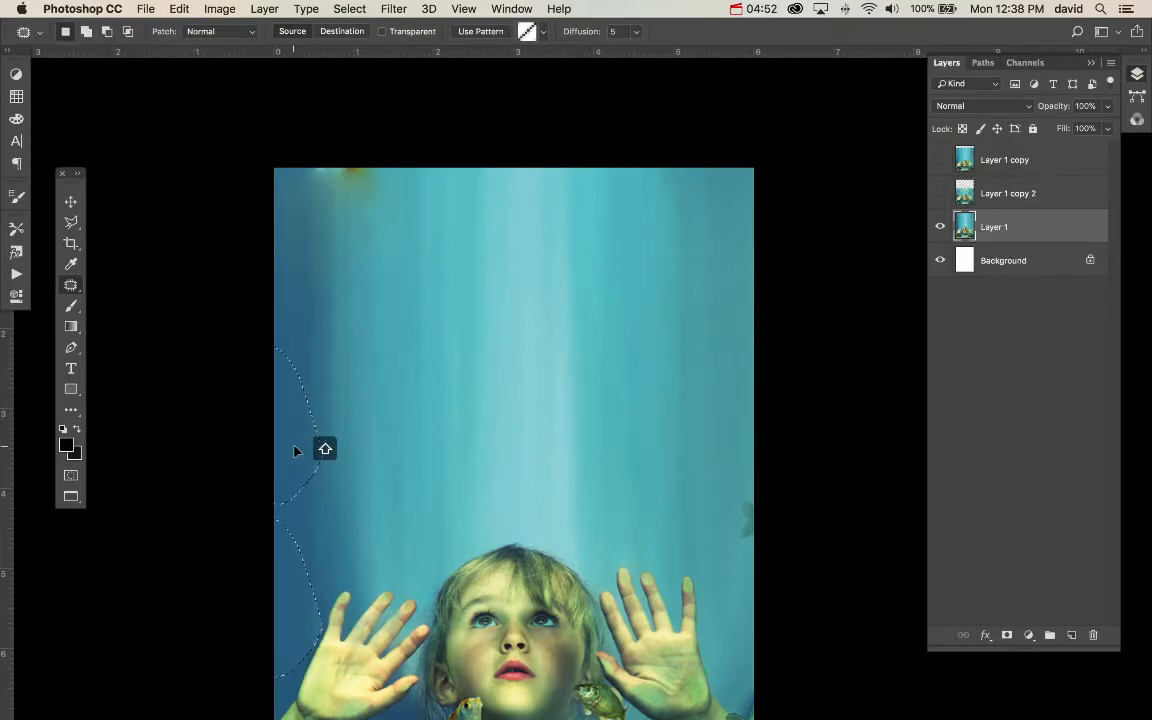
pyautogui.press('super+d')
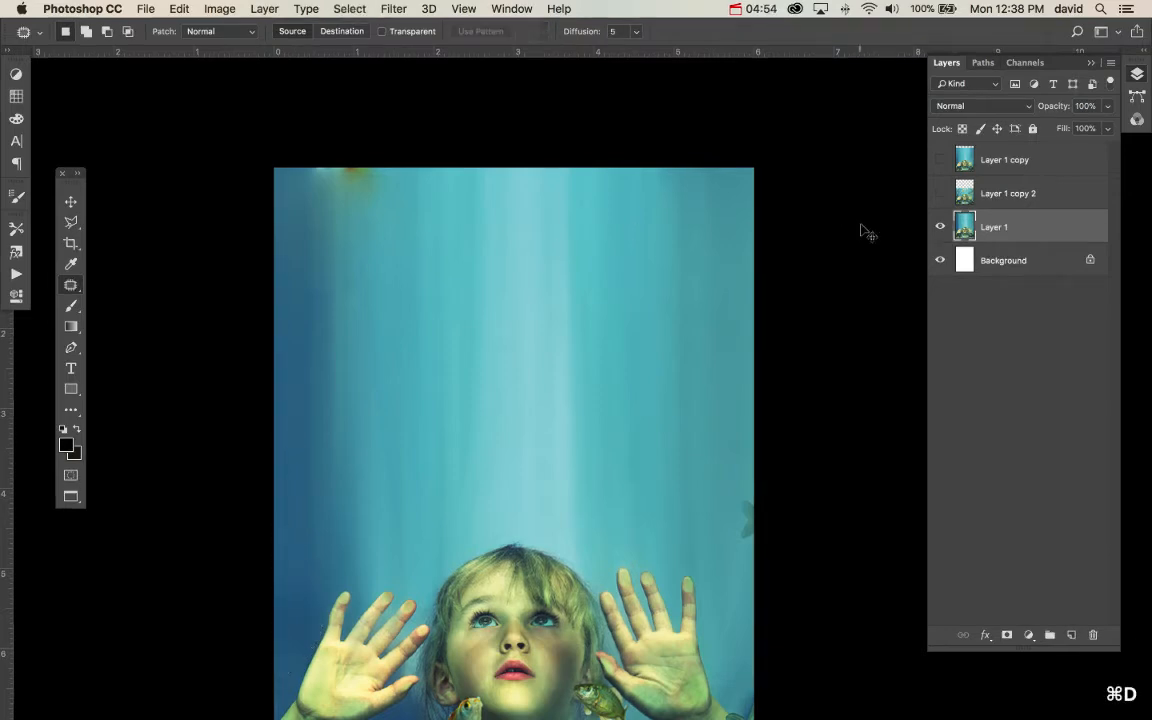
# - Stretch Layer 1 further upward with Content-Aware Scale to about 103% of its height
pyautogui.press('super+minus')
pyautogui.press('super+minus')
pyautogui.press('super+alt+shift+c')
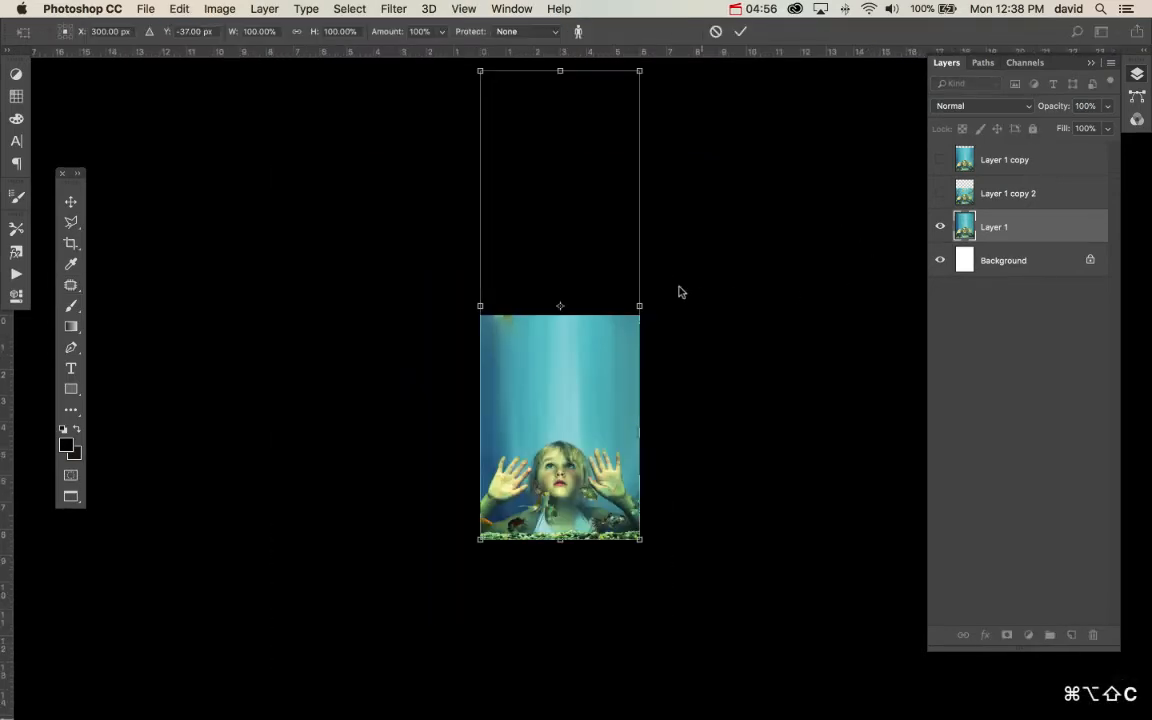
pyautogui.moveTo(560, 70); pyautogui.dragTo(560, 98)
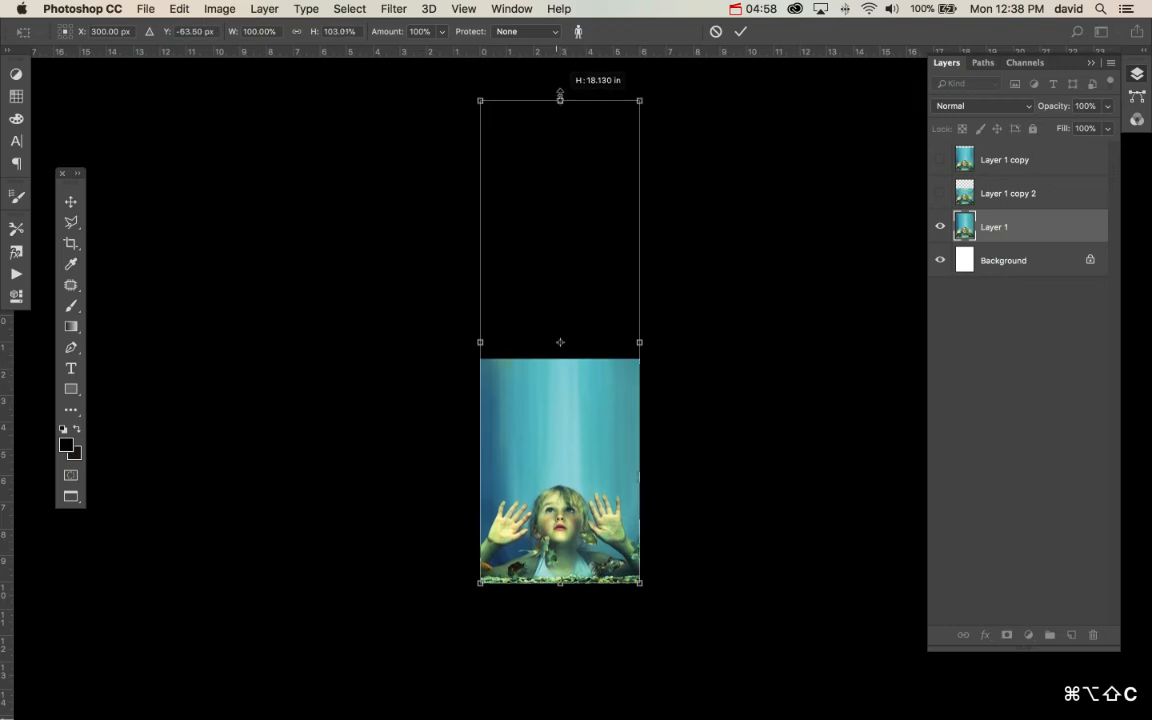
pyautogui.press('Return')
# - Examine the water above the girl and the overall composition for leftover fish and smudges
pyautogui.press('super+plus')
pyautogui.press('super+plus')
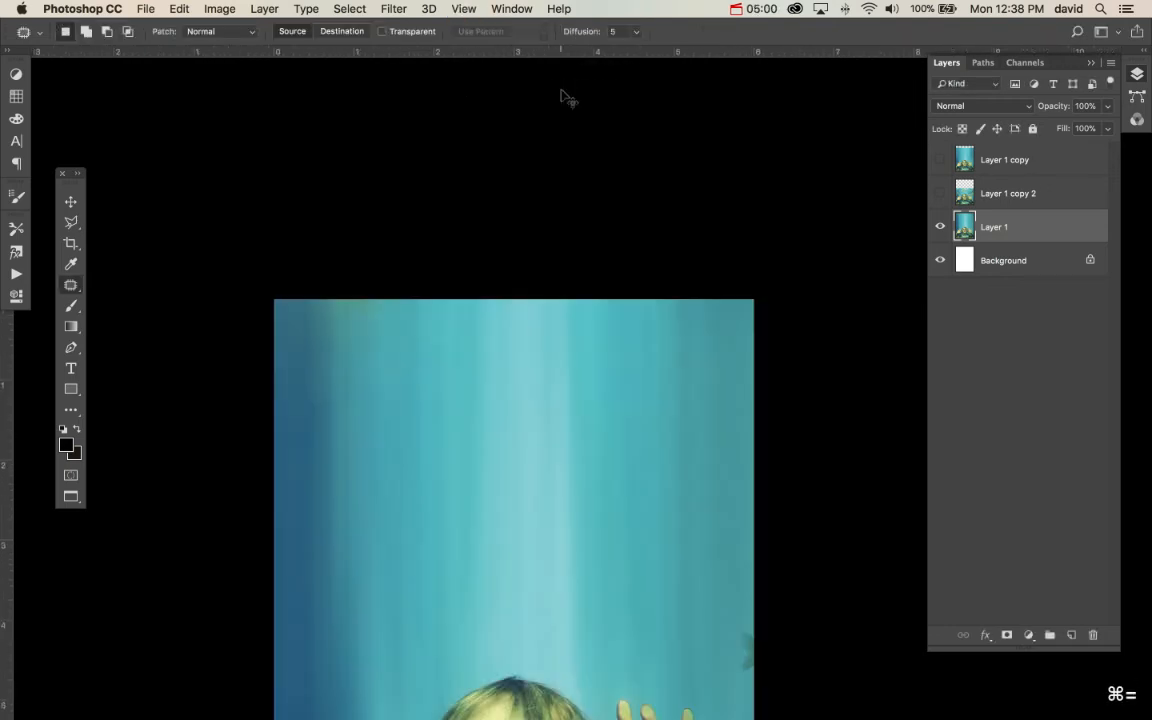
pyautogui.scroll(-1, 603, 182)
pyautogui.scroll(-5, 602, 300)
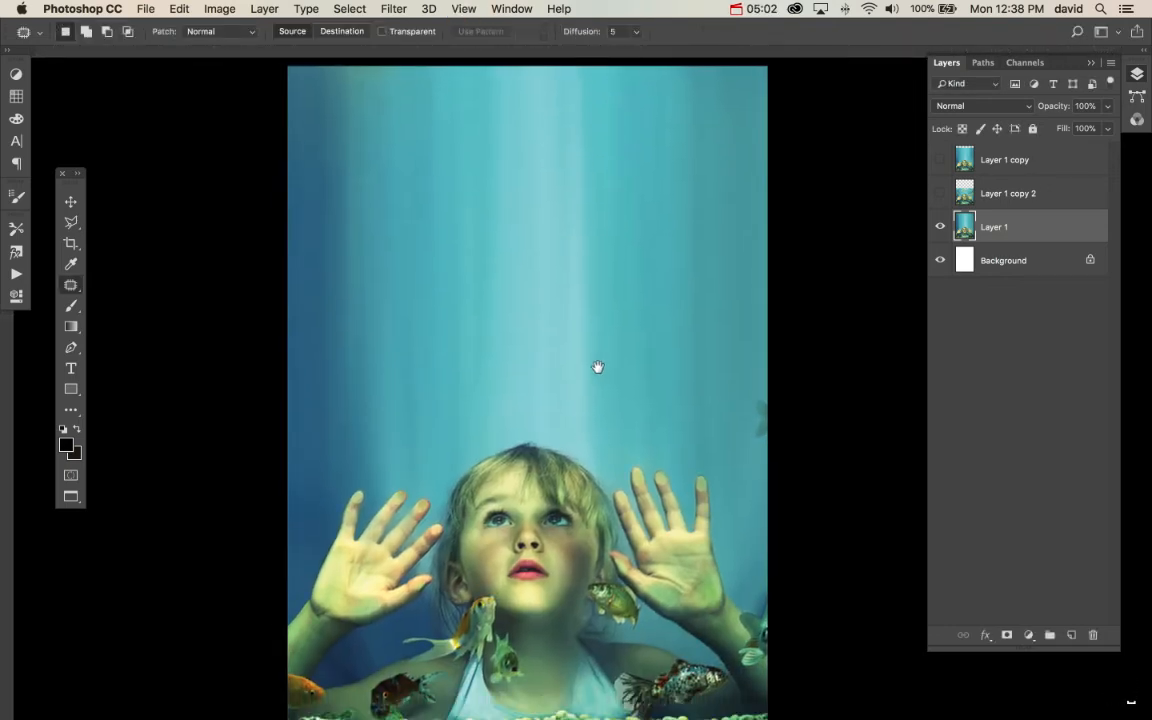
pyautogui.press('super+r')
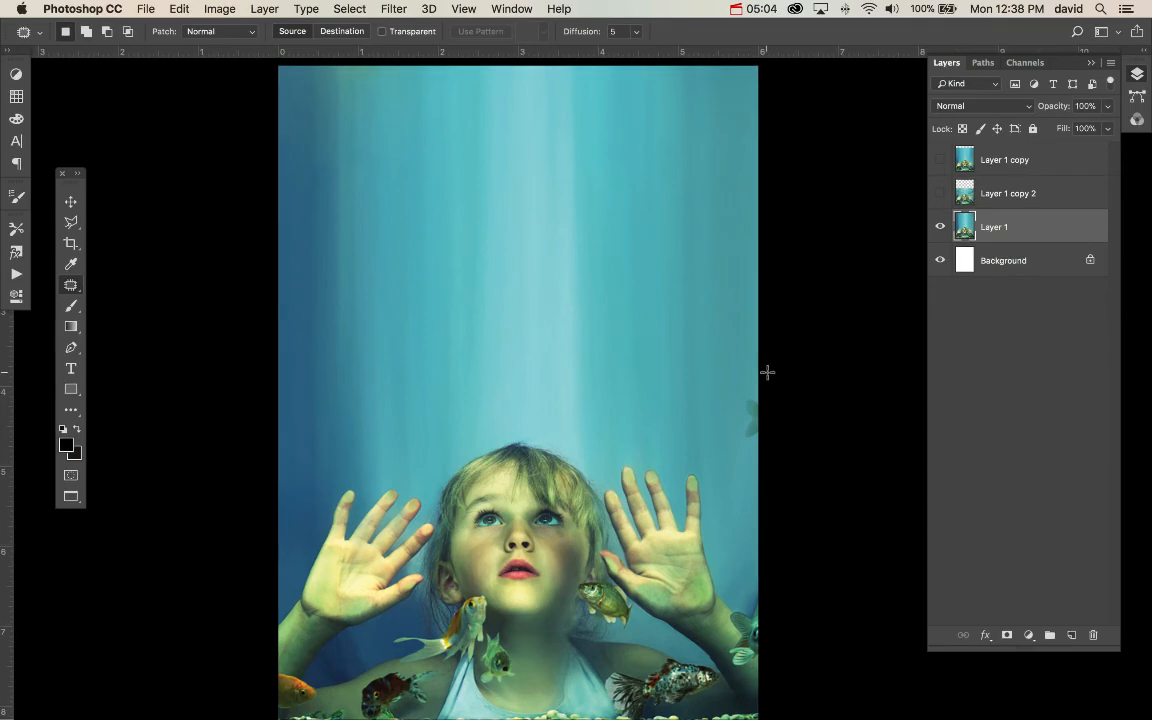
pyautogui.press('super+minus')
pyautogui.press('super+minus')
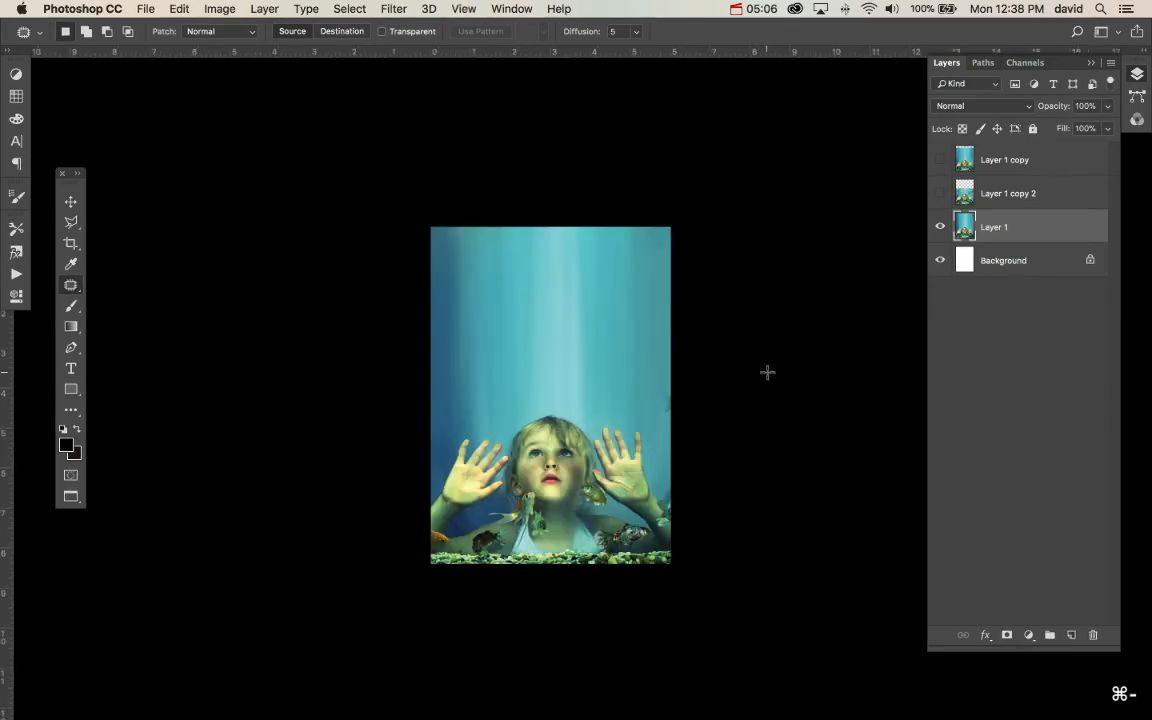